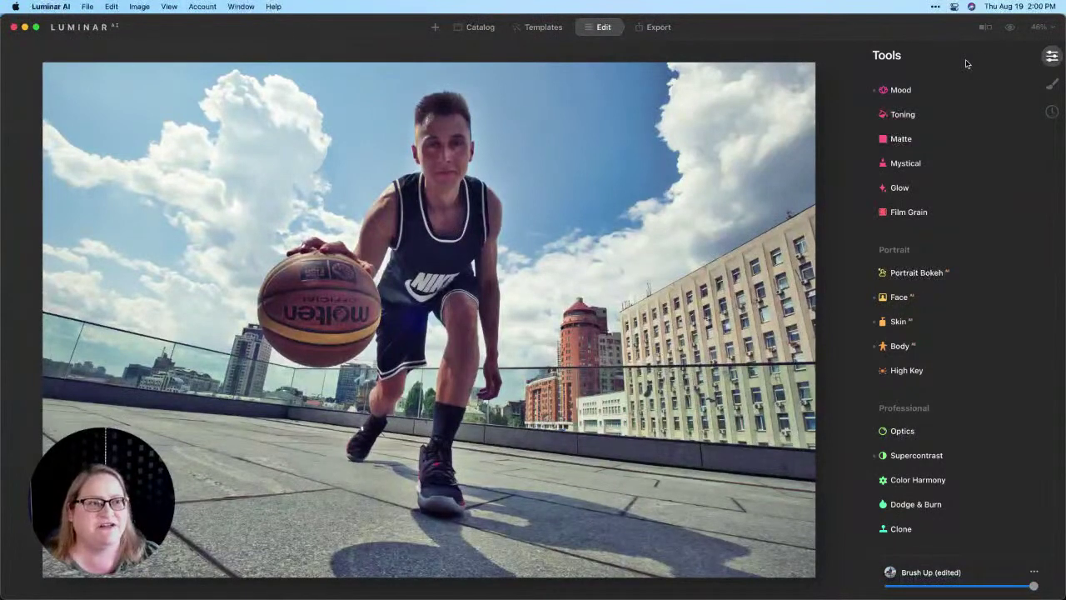
- Compare the edited basketball photo with its original version twice, ending on the edited view
{"action": "left_click", "coordinate": [1009, 29]}
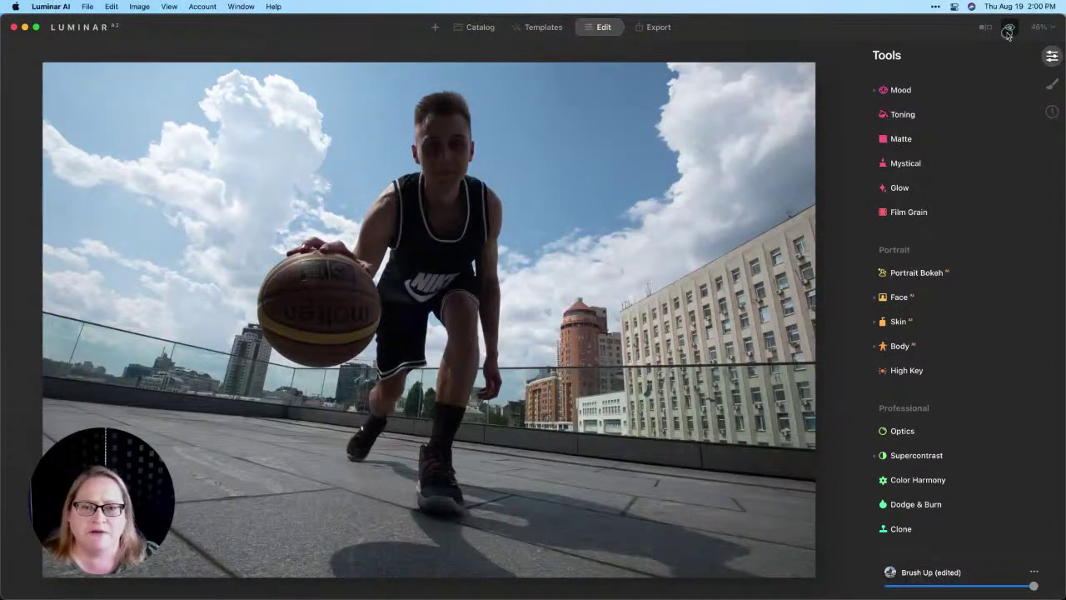
{"action": "left_click", "coordinate": [1009, 30]}
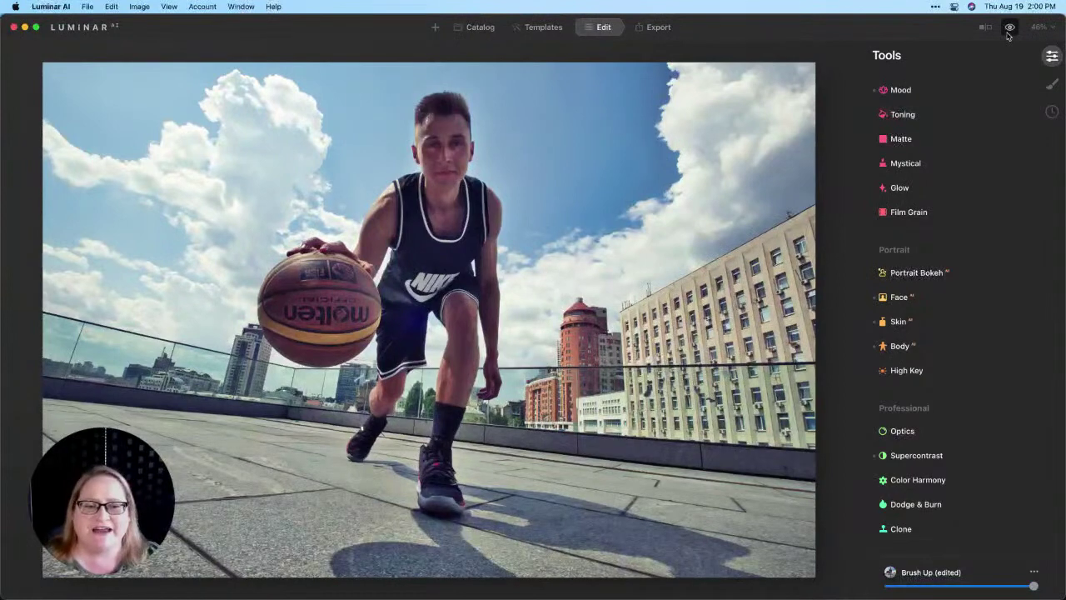
{"action": "left_click", "coordinate": [1009, 33]}
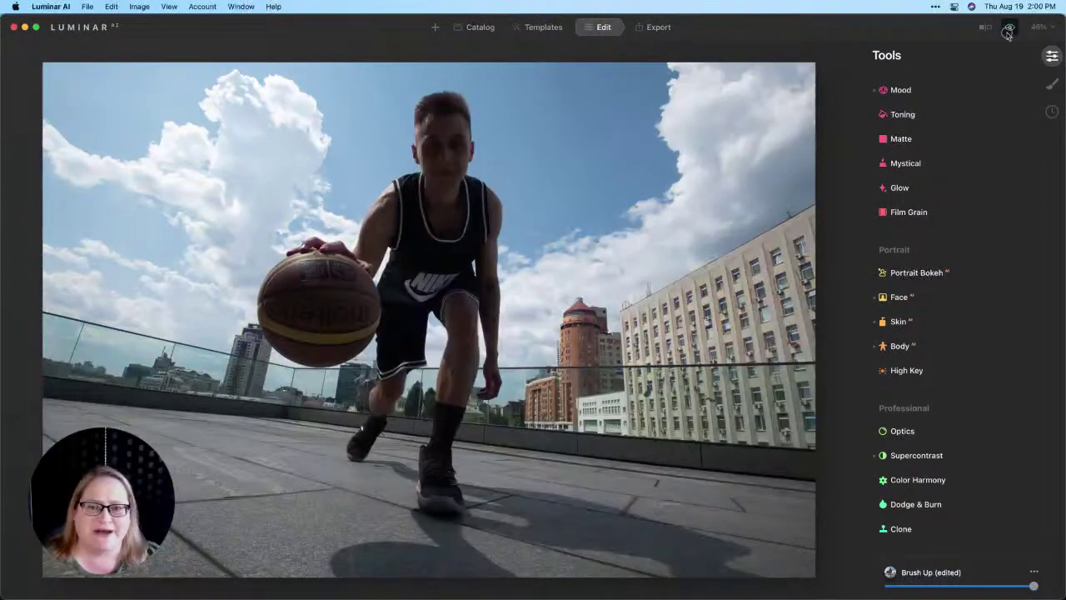
{"action": "left_click", "coordinate": [1008, 33]}
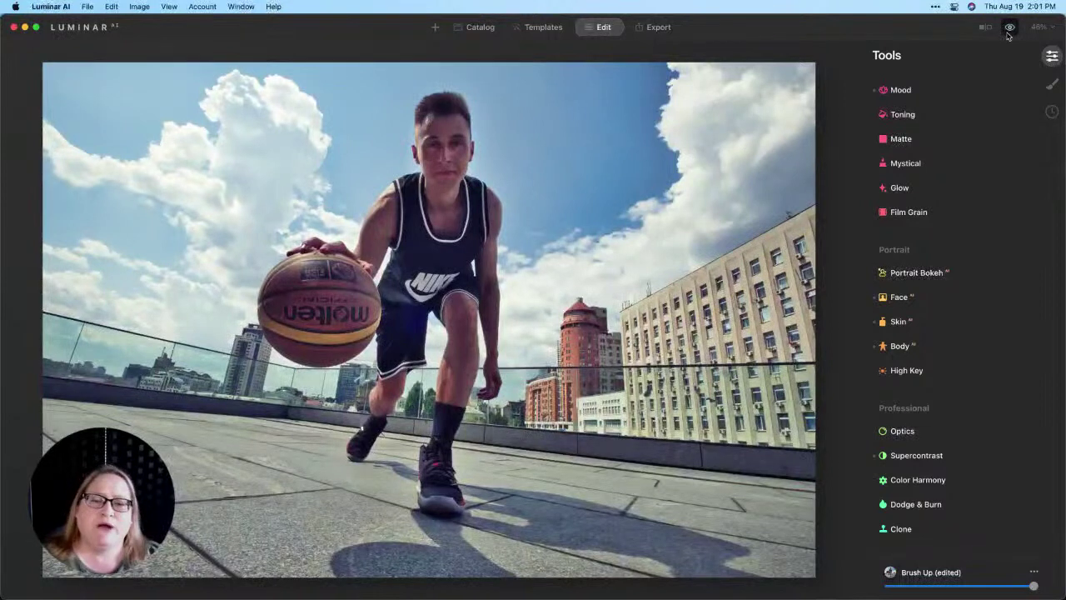
- Add a Texture layer to the photo in Local Masking
{"action": "left_click", "coordinate": [1051, 87]}
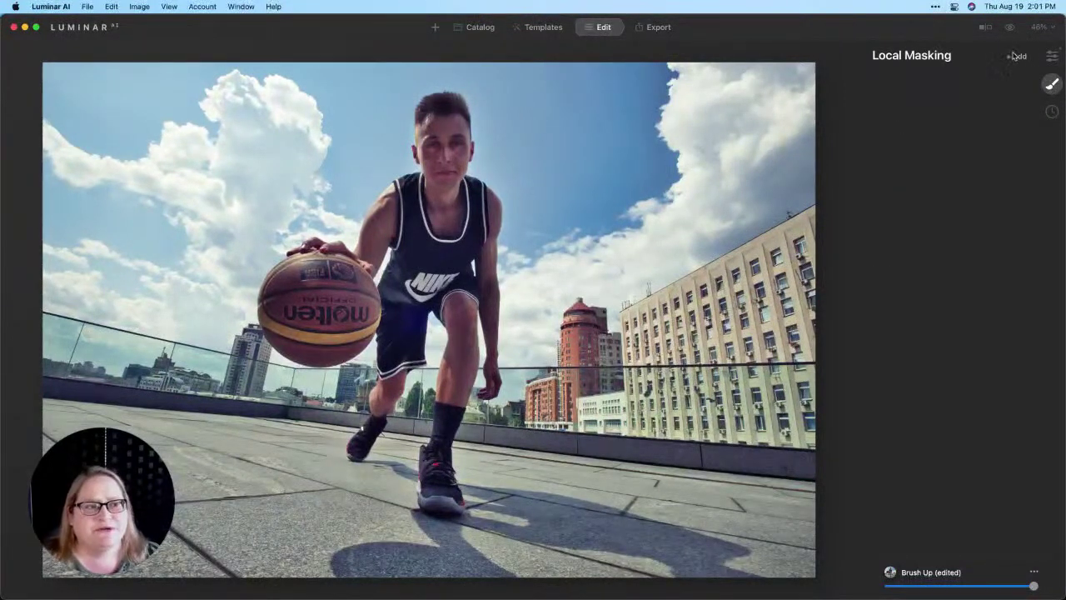
{"action": "left_click", "coordinate": [1015, 56]}
{"action": "left_click", "coordinate": [1010, 85]}
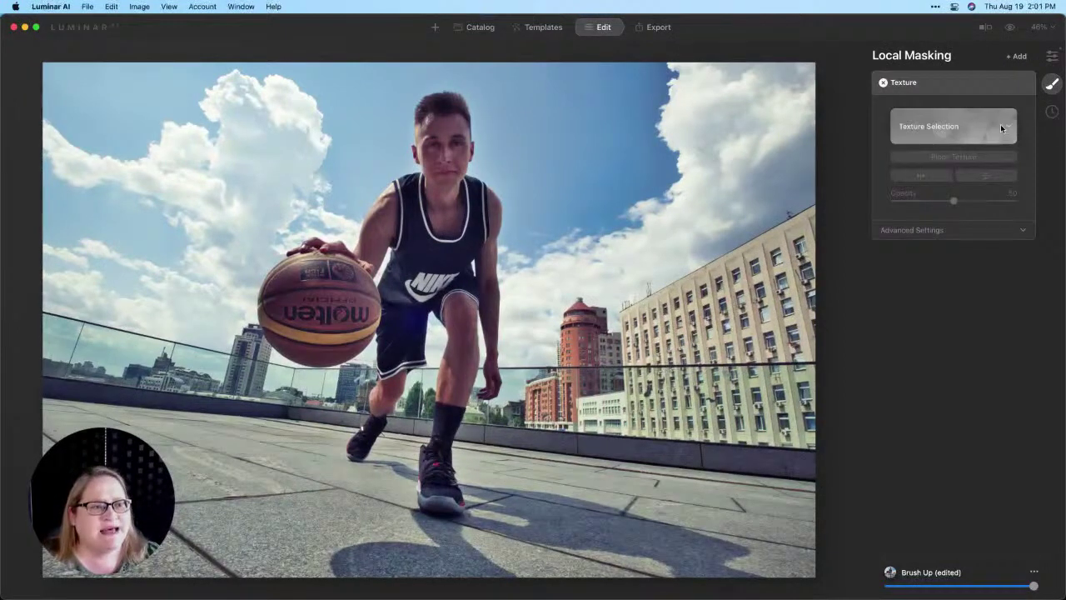
- Browse the full range of available textures for the new Texture layer
{"action": "left_click", "coordinate": [968, 124]}
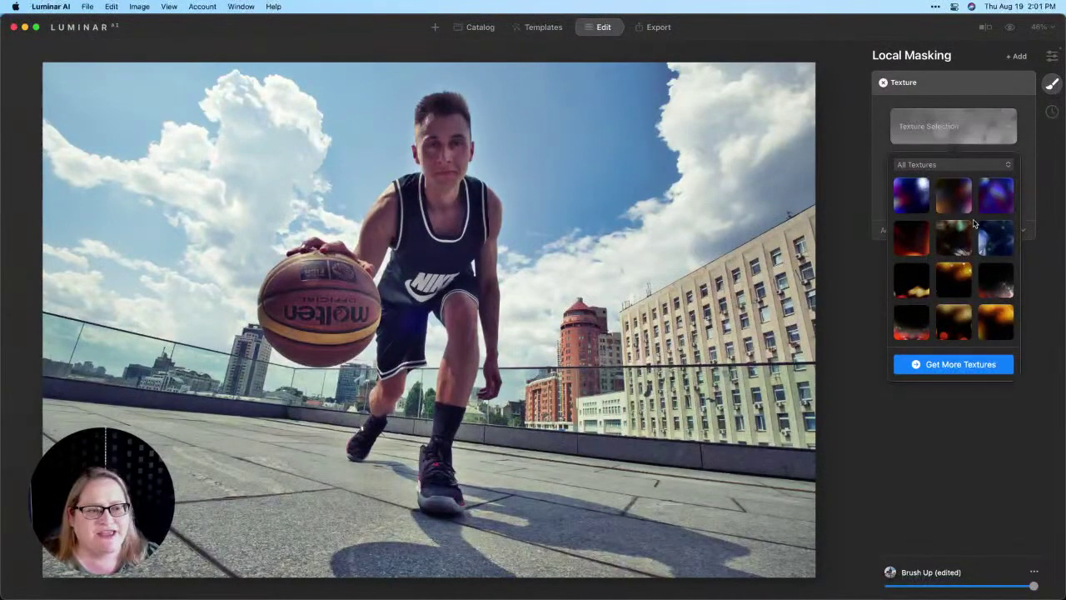
{"action": "scroll", "coordinate": [969, 207], "scroll_direction": "down", "scroll_amount": 2}
{"action": "scroll", "coordinate": [969, 208], "scroll_direction": "down", "scroll_amount": 3}
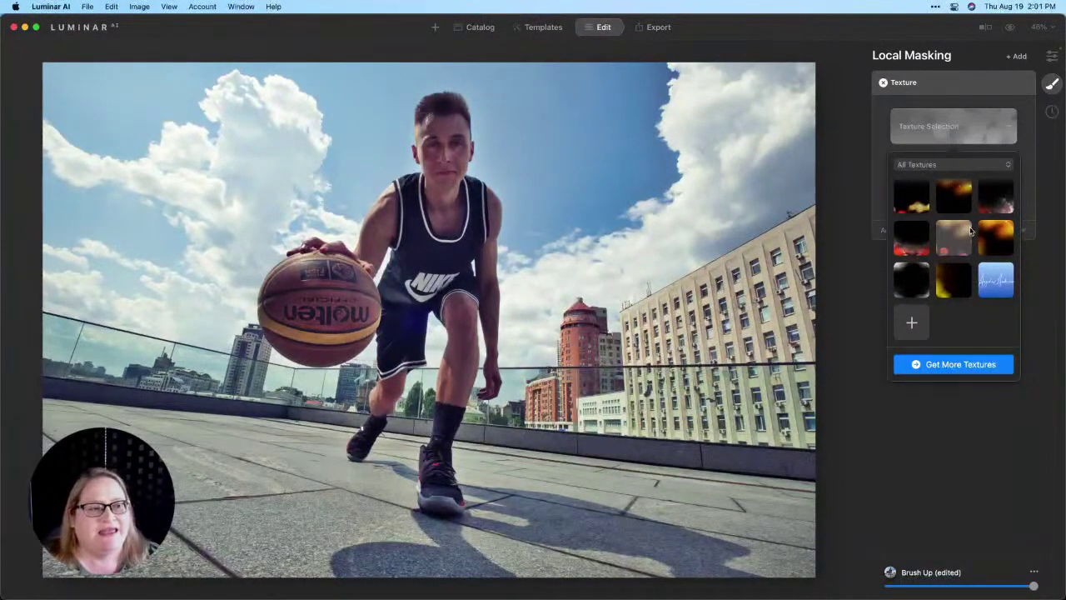
{"action": "scroll", "coordinate": [971, 225], "scroll_direction": "up", "scroll_amount": 3}
{"action": "scroll", "coordinate": [970, 231], "scroll_direction": "up", "scroll_amount": 2}
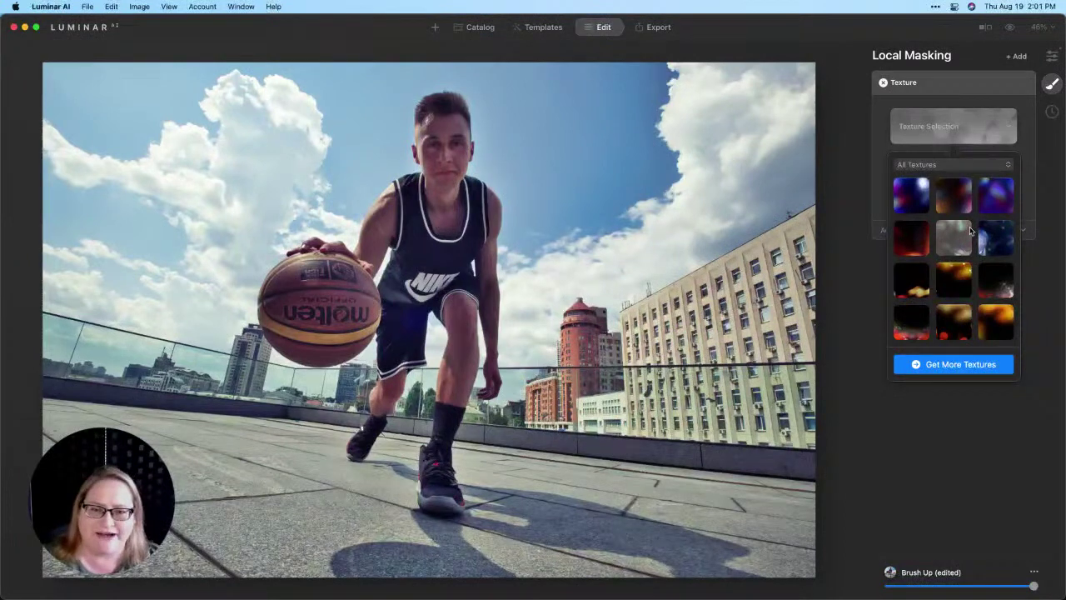
- Switch to Finder and inspect the Grit and Grunge JPEG and PNG folders inside Grit_Grunge, ending on the PNG folder
{"action": "key", "text": "super+Tab"}
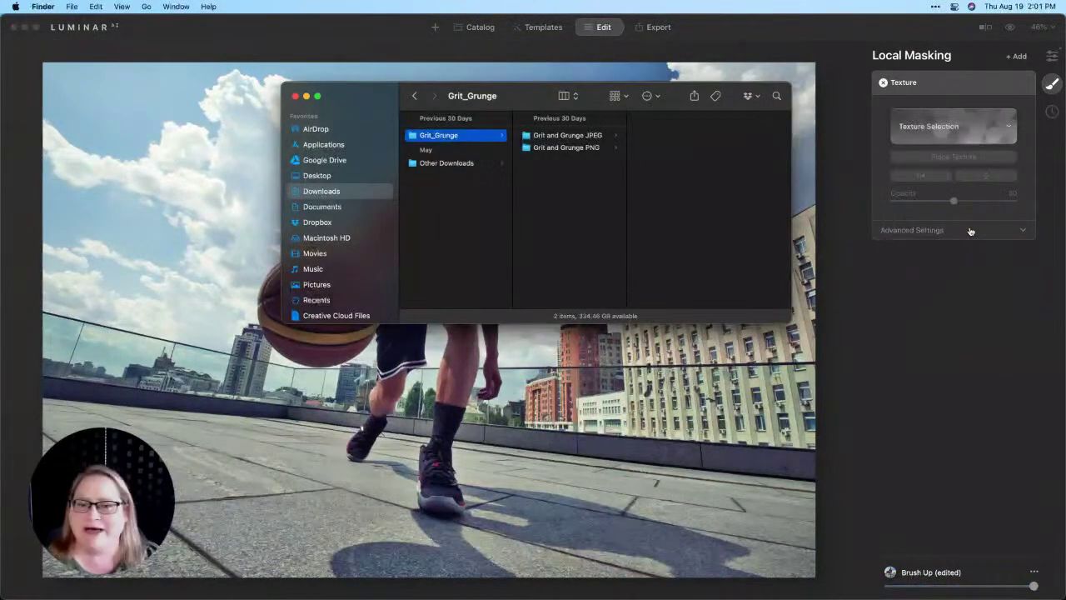
{"action": "left_click", "coordinate": [535, 137]}
{"action": "left_click", "coordinate": [536, 149]}
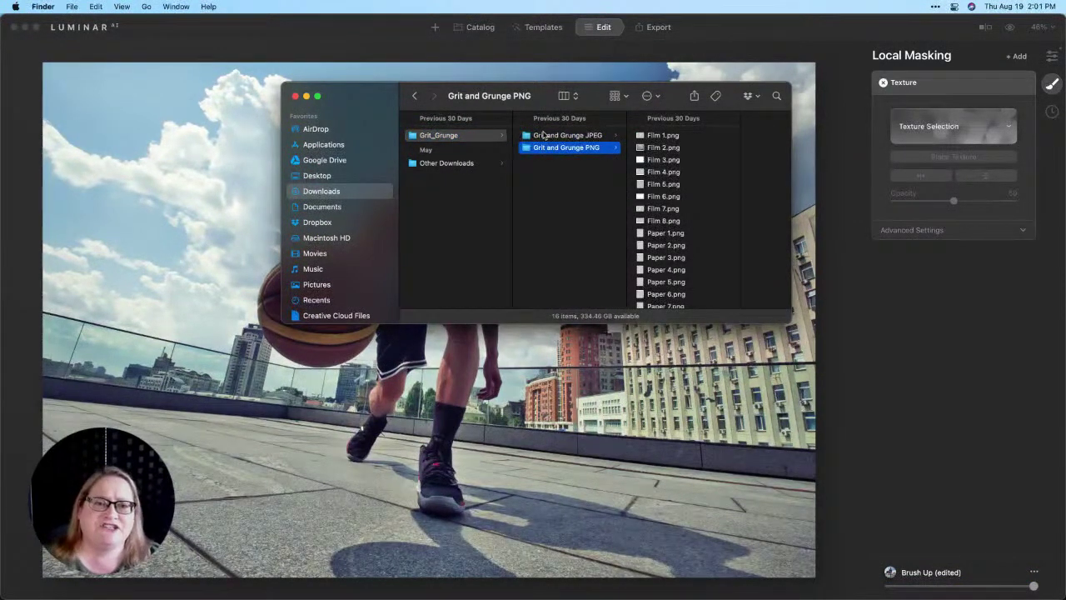
{"action": "left_click", "coordinate": [543, 135]}
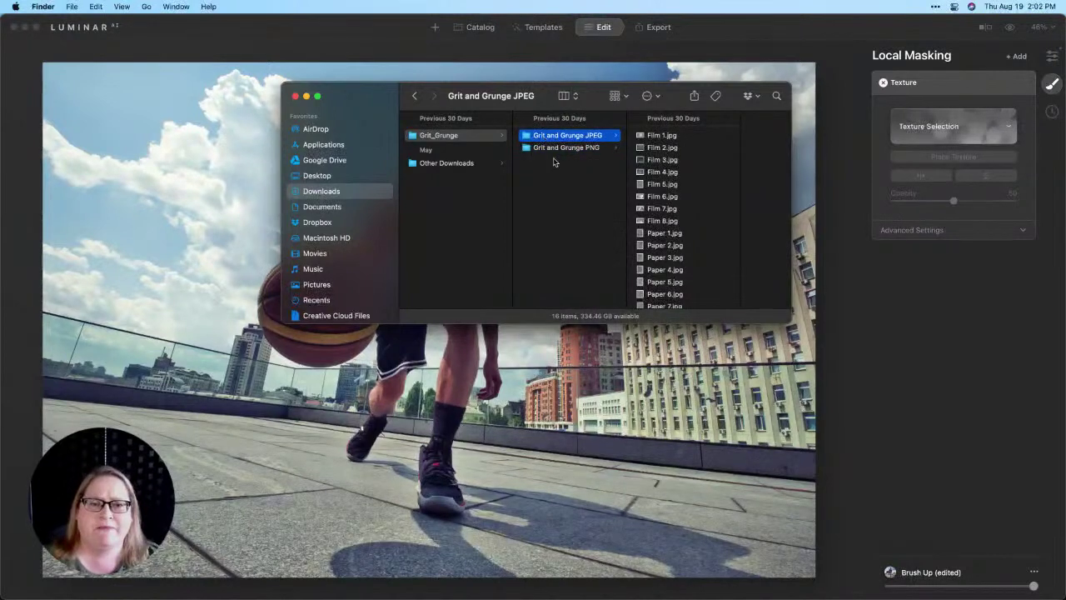
{"action": "left_click", "coordinate": [557, 150]}
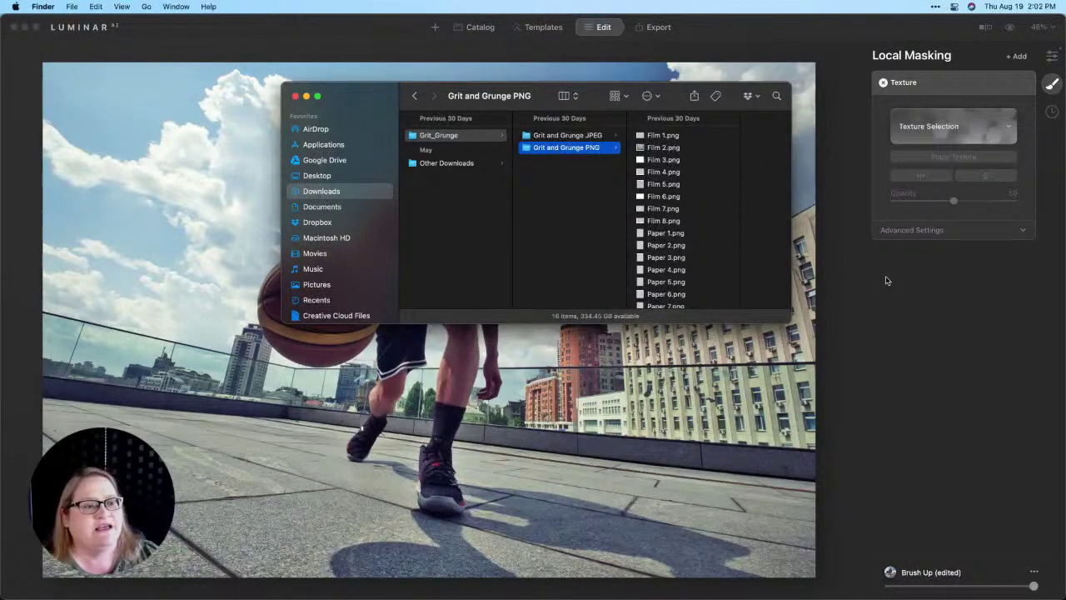
- Return to Luminar AI and reveal its Custom textures folder in Finder from the texture selection
{"action": "left_click", "coordinate": [945, 131]}
{"action": "left_click", "coordinate": [945, 130]}
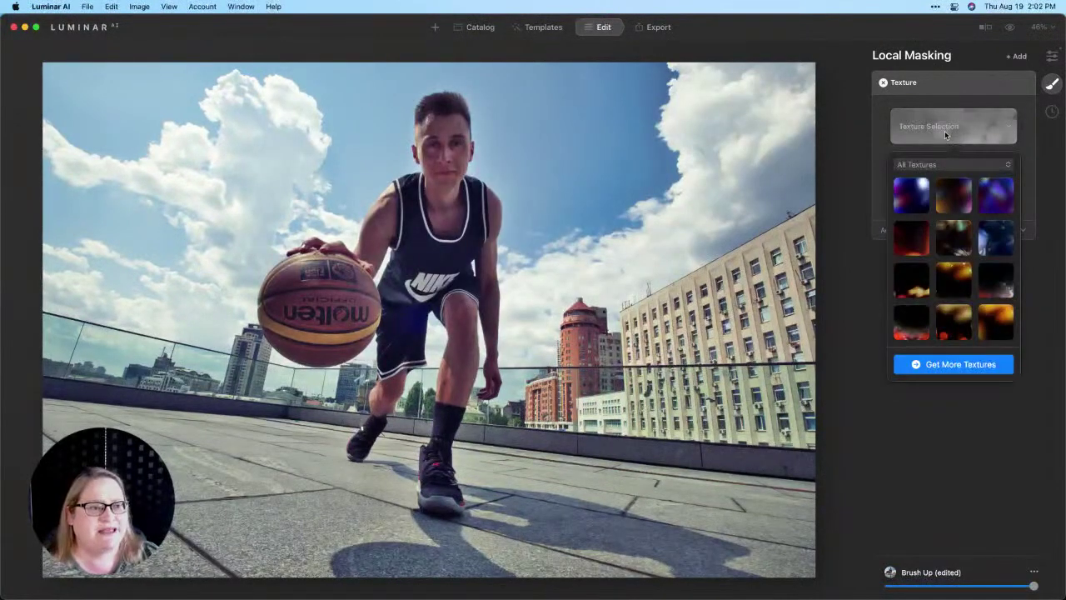
{"action": "left_click", "coordinate": [937, 165]}
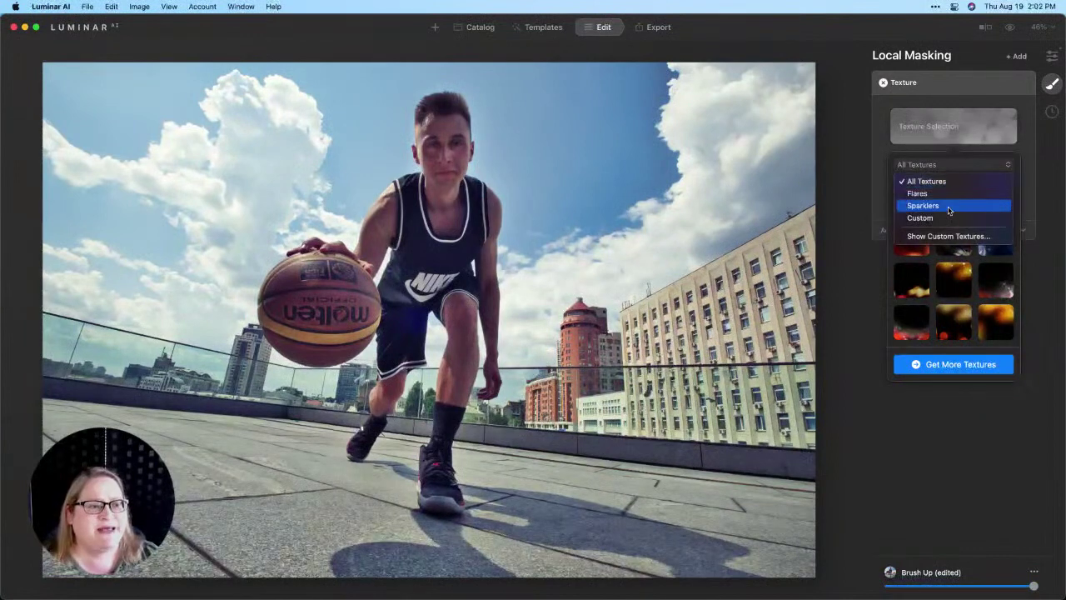
{"action": "left_click", "coordinate": [953, 236]}
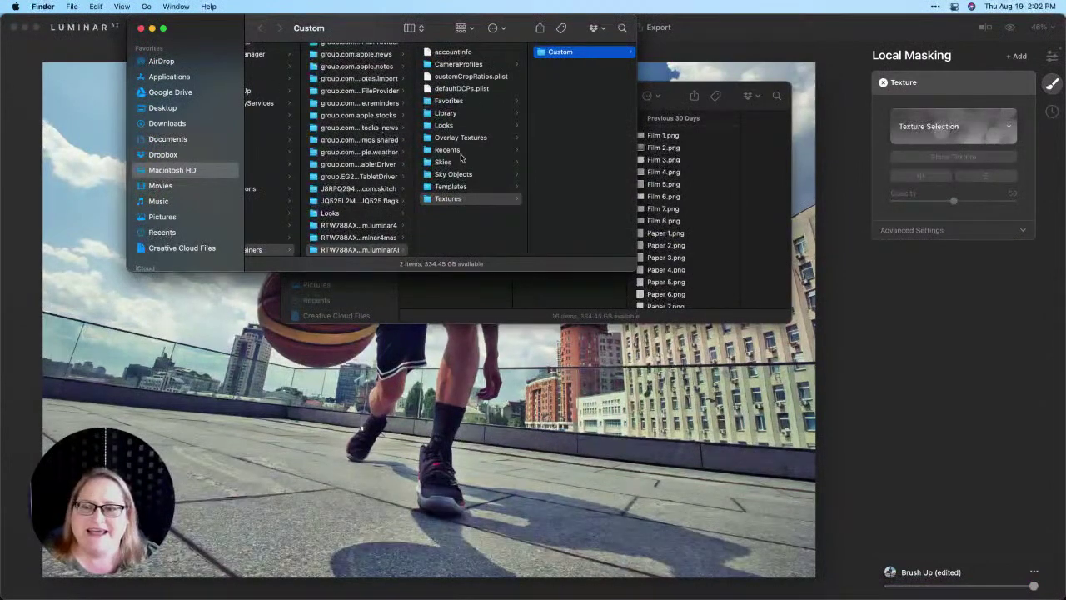
{"action": "scroll", "coordinate": [462, 158], "scroll_direction": "left", "scroll_amount": 3}
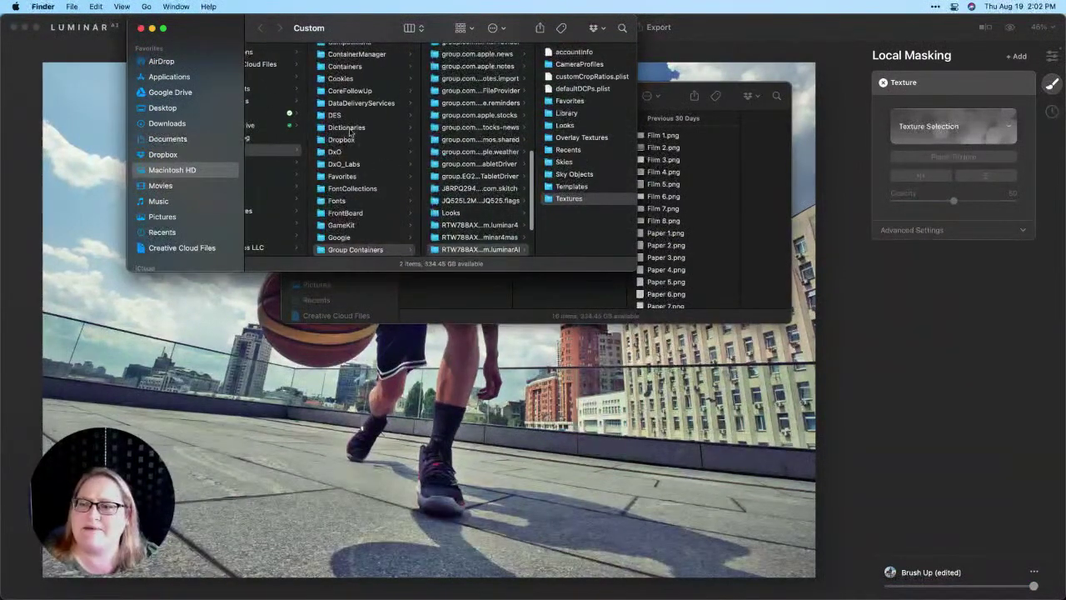
{"action": "scroll", "coordinate": [450, 152], "scroll_direction": "right", "scroll_amount": 5}
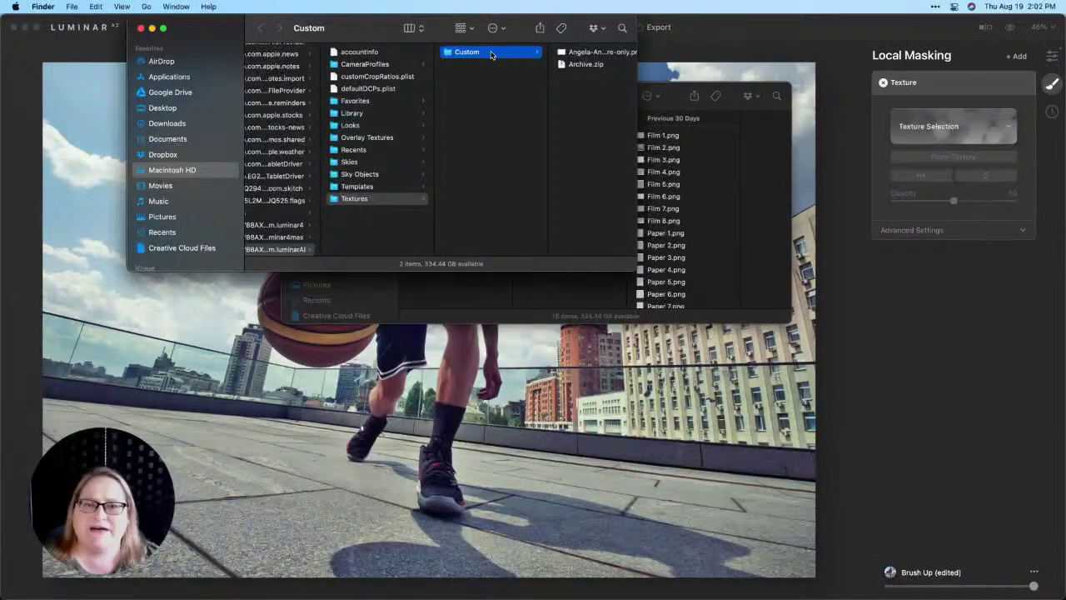
- Copy the Grit and Grunge PNG folder from Downloads and paste it into the Custom textures folder
{"action": "left_click", "coordinate": [708, 178]}
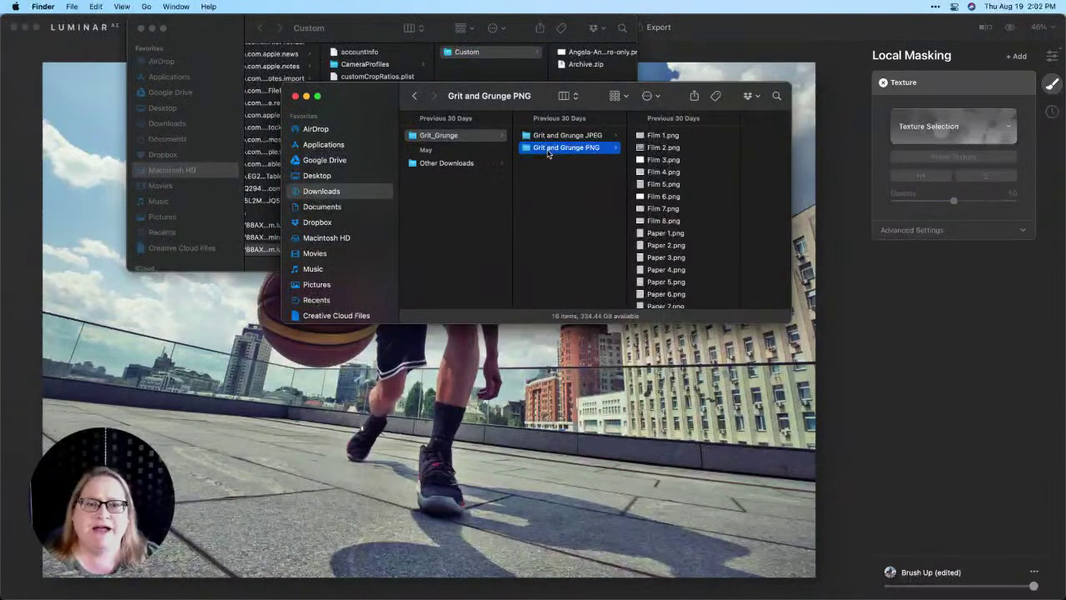
{"action": "right_click", "coordinate": [566, 150]}
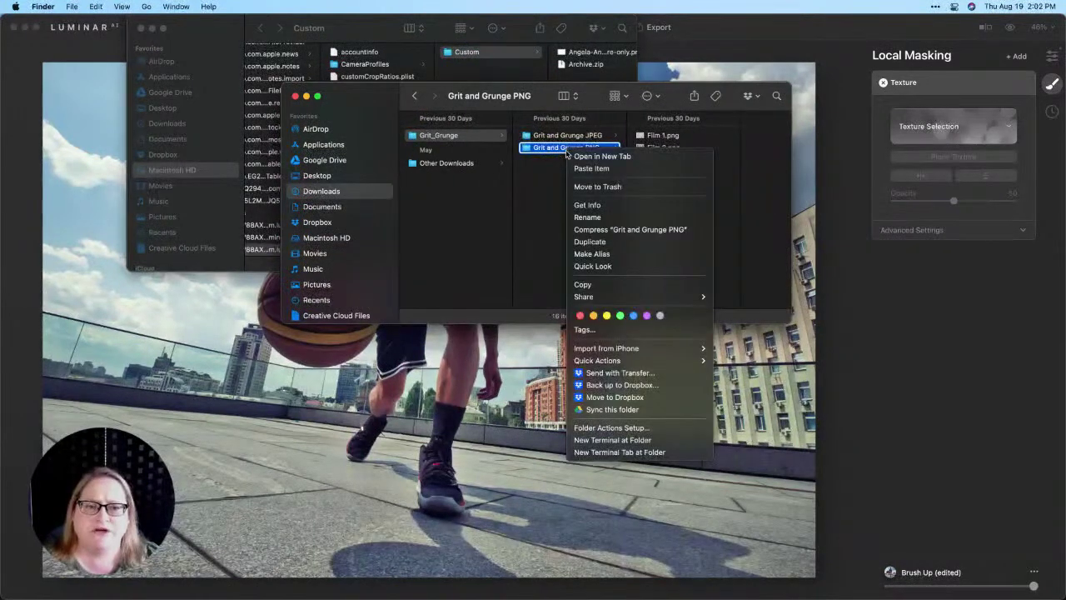
{"action": "left_click", "coordinate": [592, 135]}
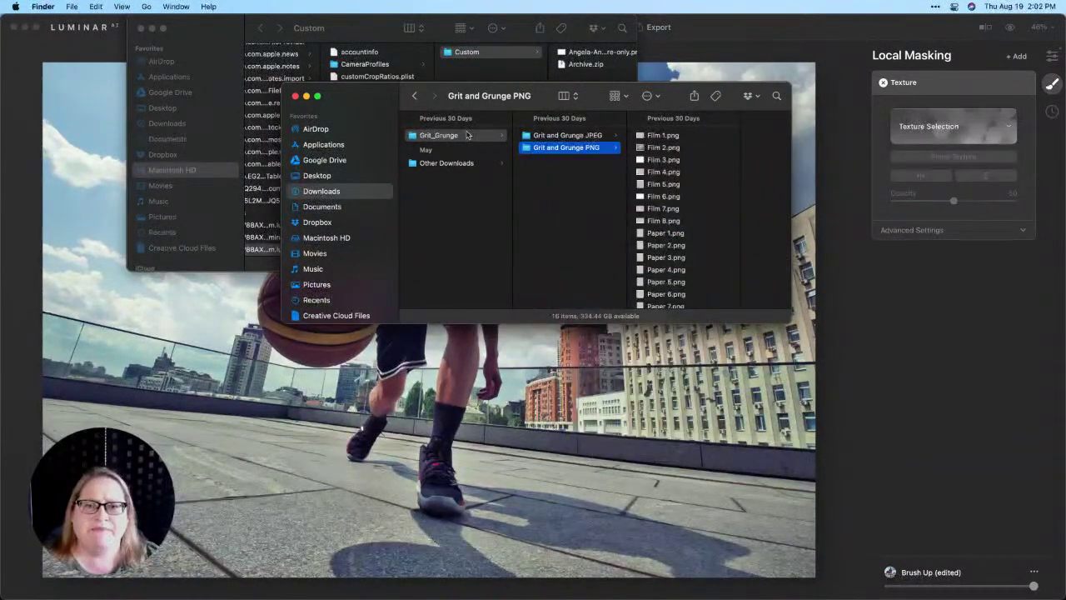
{"action": "left_click", "coordinate": [475, 65]}
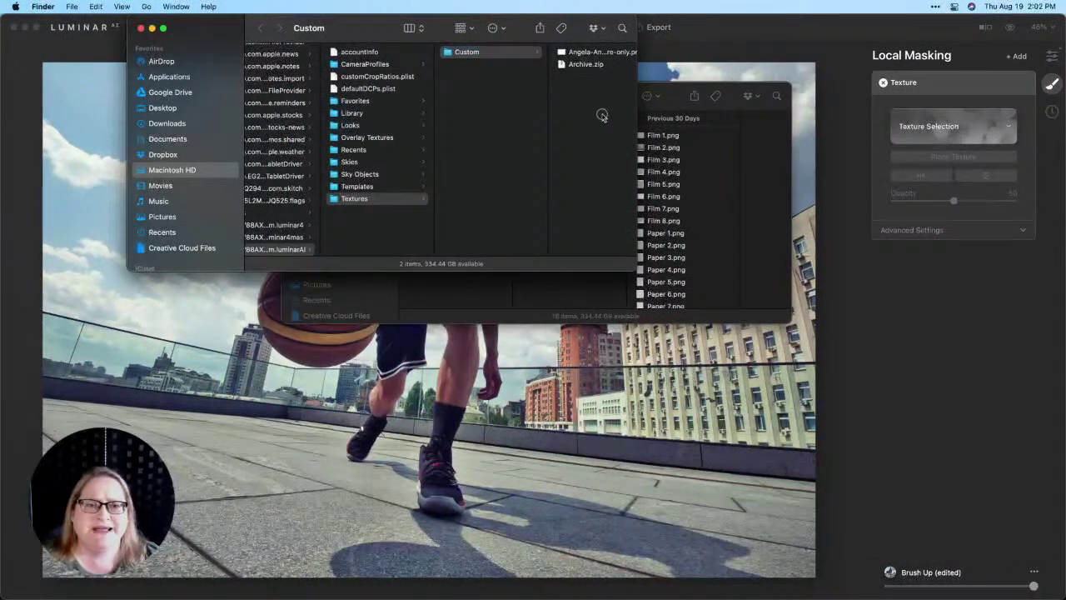
{"action": "right_click", "coordinate": [592, 112]}
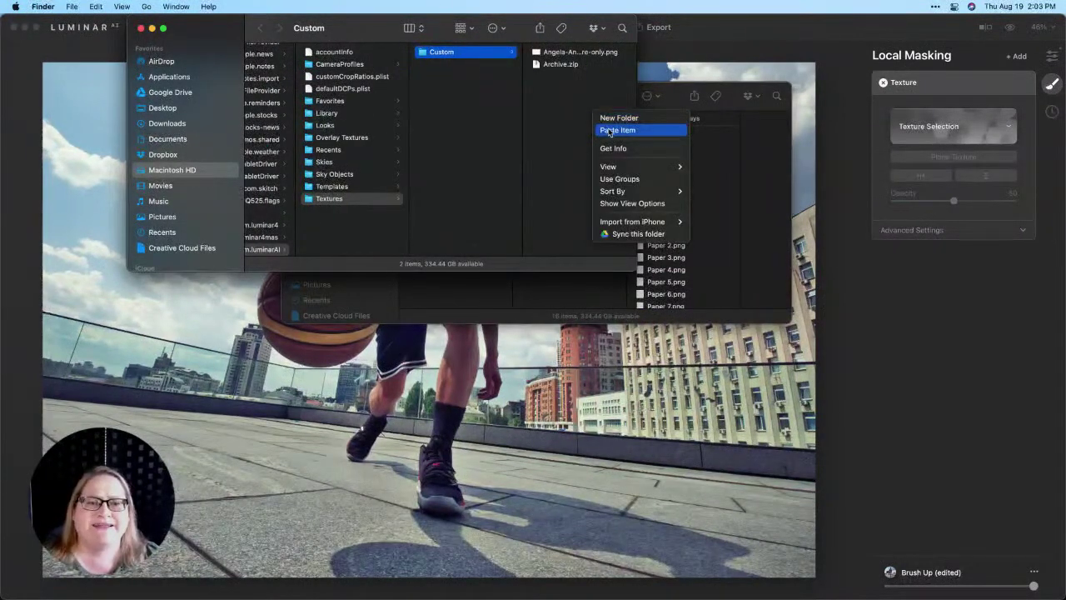
{"action": "left_click", "coordinate": [609, 130]}
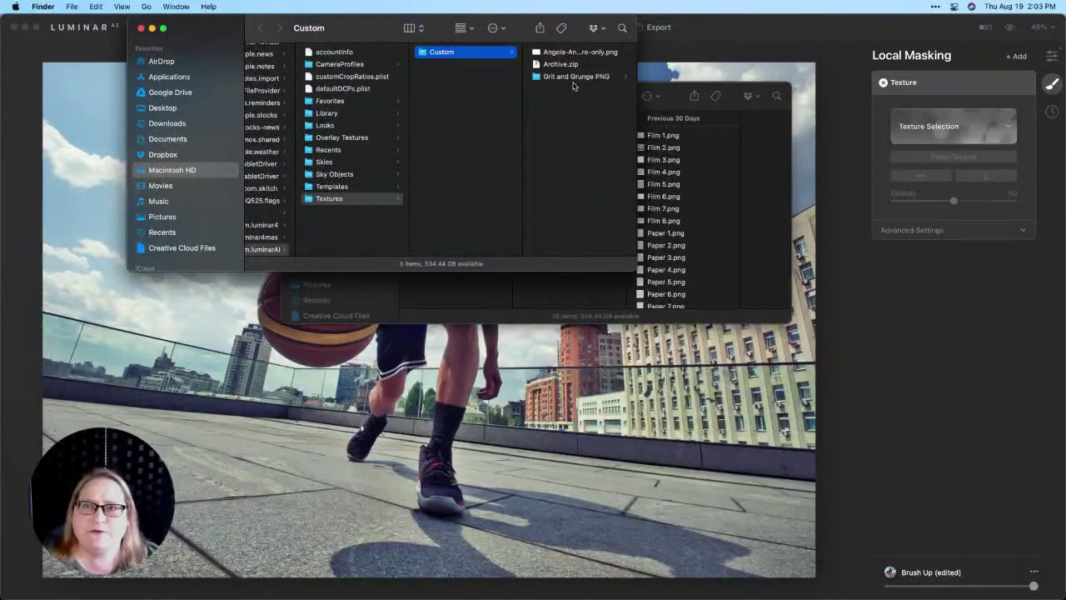
- Go back to Luminar AI and filter the texture choices to the Grit and Grunge PNG category
{"action": "left_click", "coordinate": [829, 158]}
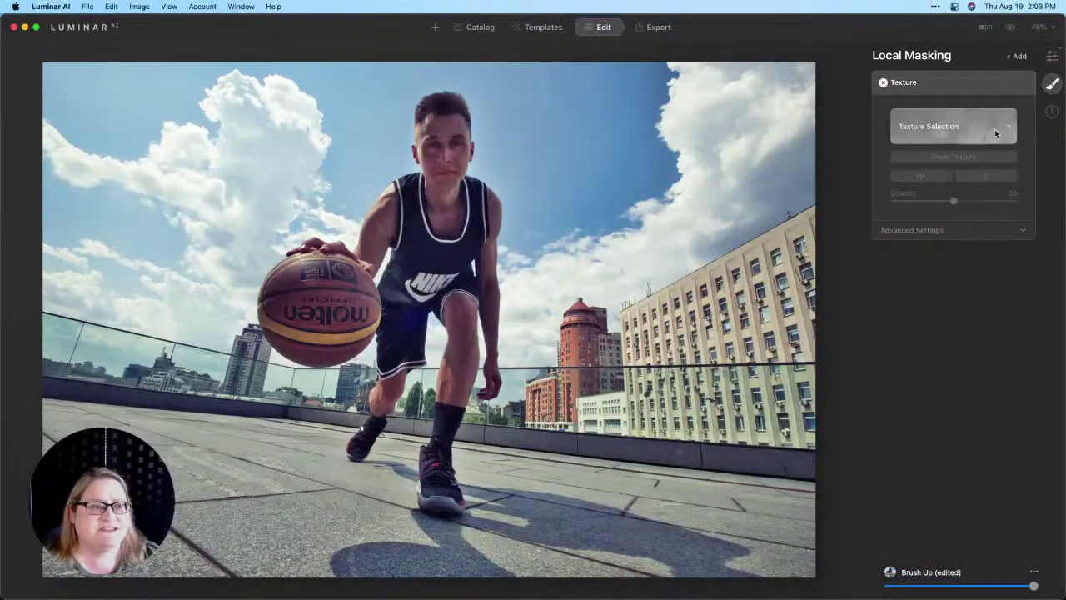
{"action": "left_click", "coordinate": [1007, 130]}
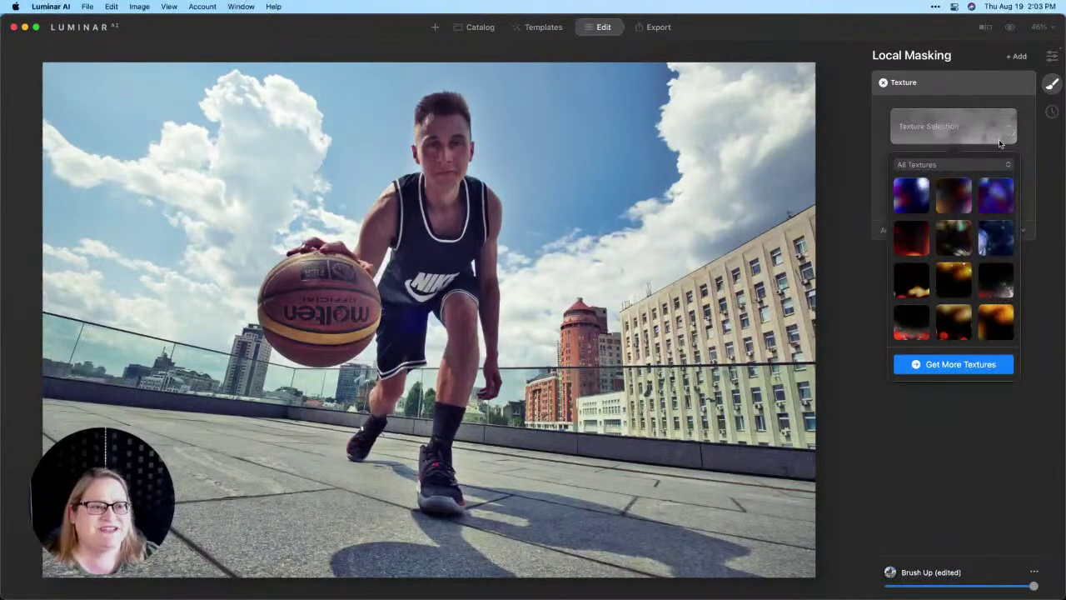
{"action": "left_click", "coordinate": [982, 166]}
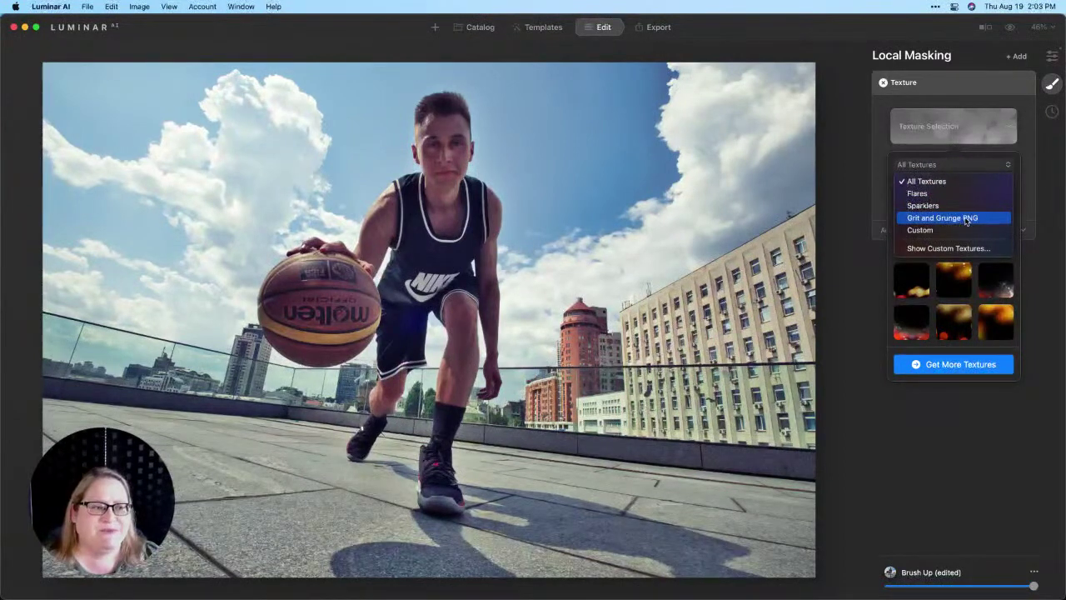
{"action": "left_click", "coordinate": [950, 312]}
{"action": "scroll", "coordinate": [950, 300], "scroll_direction": "down", "scroll_amount": 3}
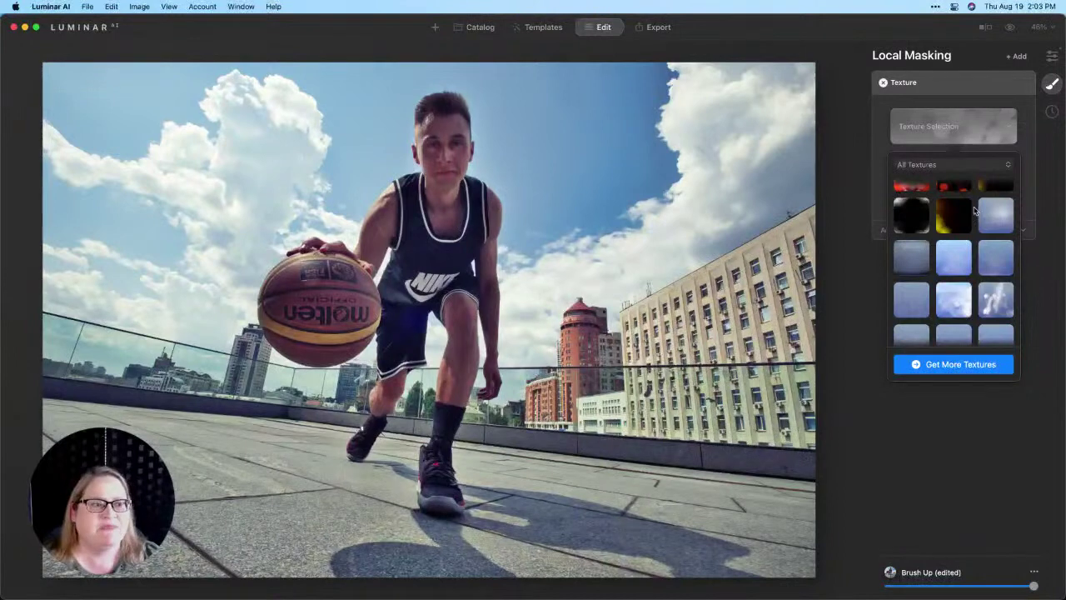
{"action": "left_click", "coordinate": [957, 165]}
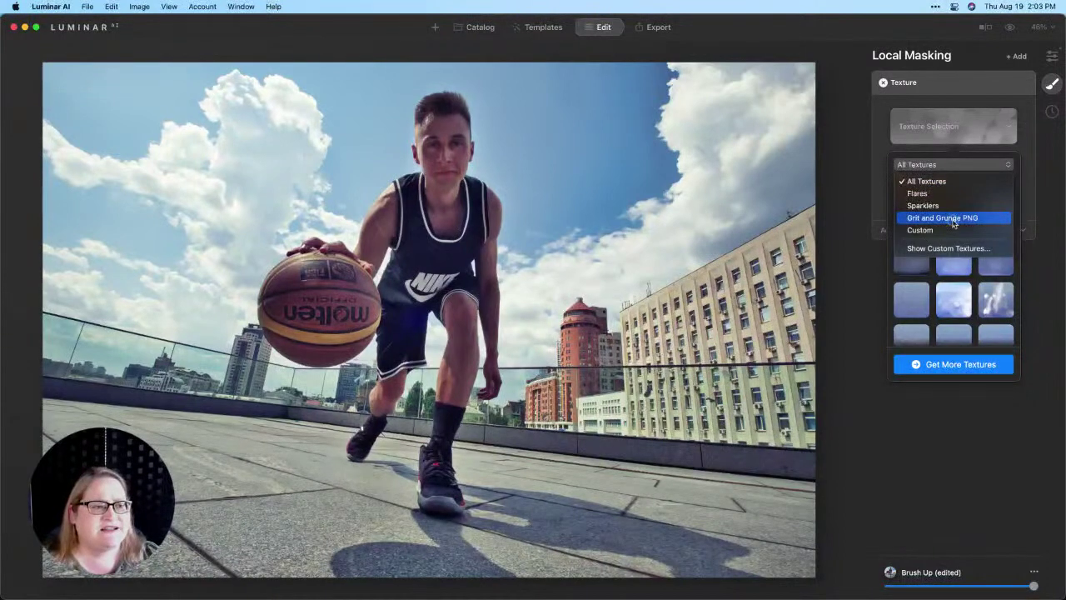
{"action": "left_click", "coordinate": [953, 218]}
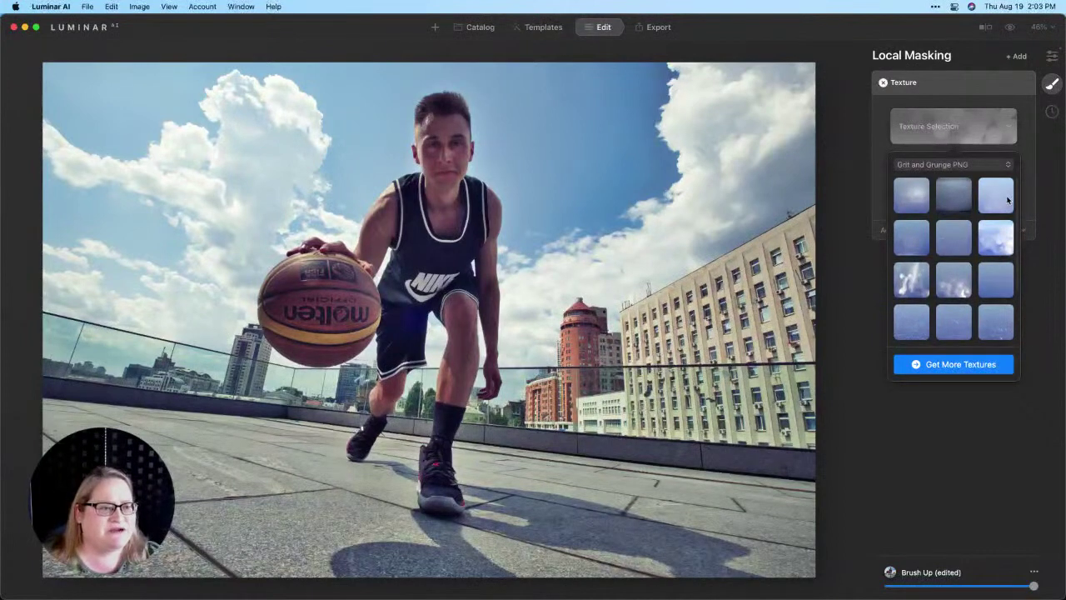
- Try the Film 3 and Paper 1 textures on the photo, settle on Paper 3 and close the texture choices
{"action": "left_click", "coordinate": [954, 235]}
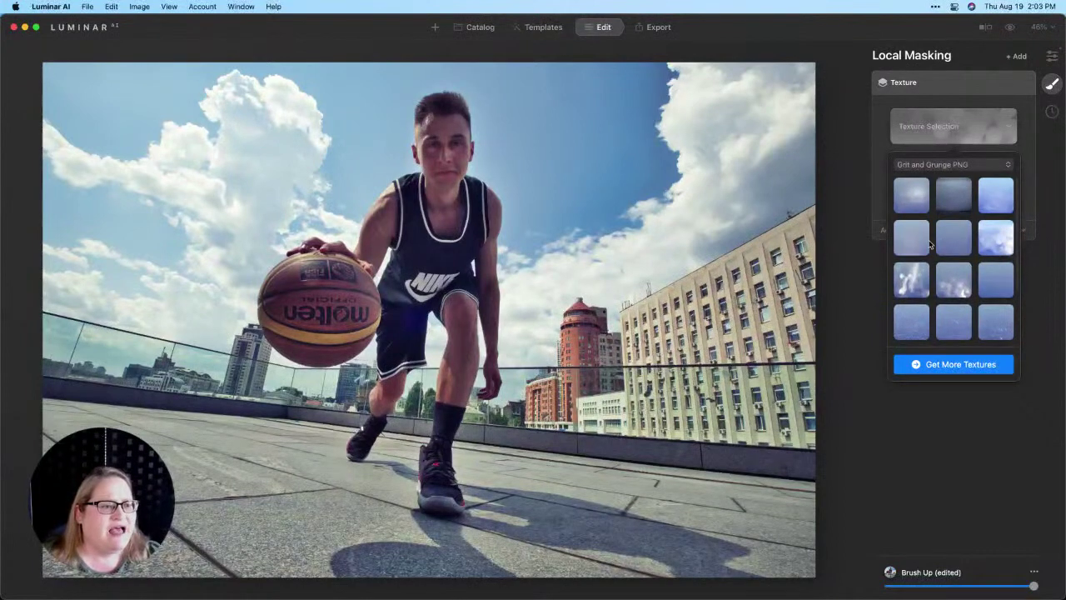
{"action": "left_click", "coordinate": [998, 198]}
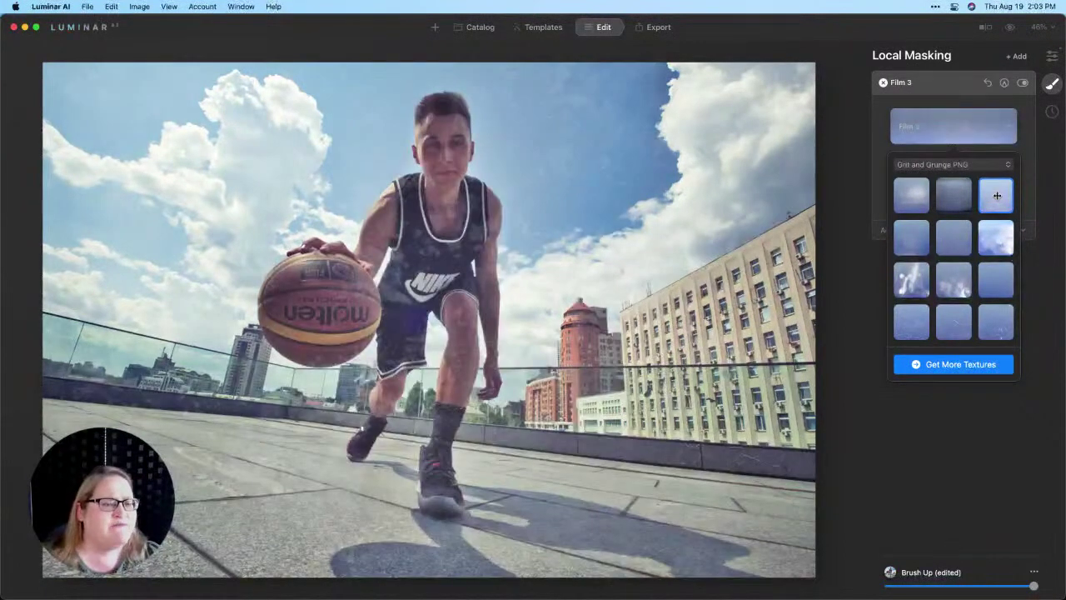
{"action": "left_click", "coordinate": [996, 285]}
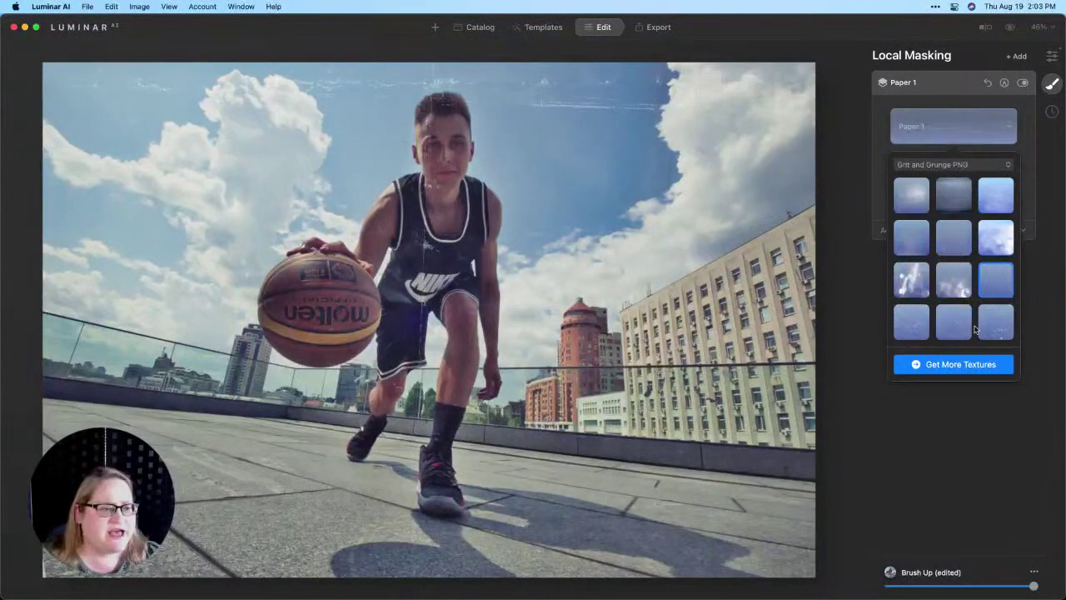
{"action": "left_click", "coordinate": [958, 327]}
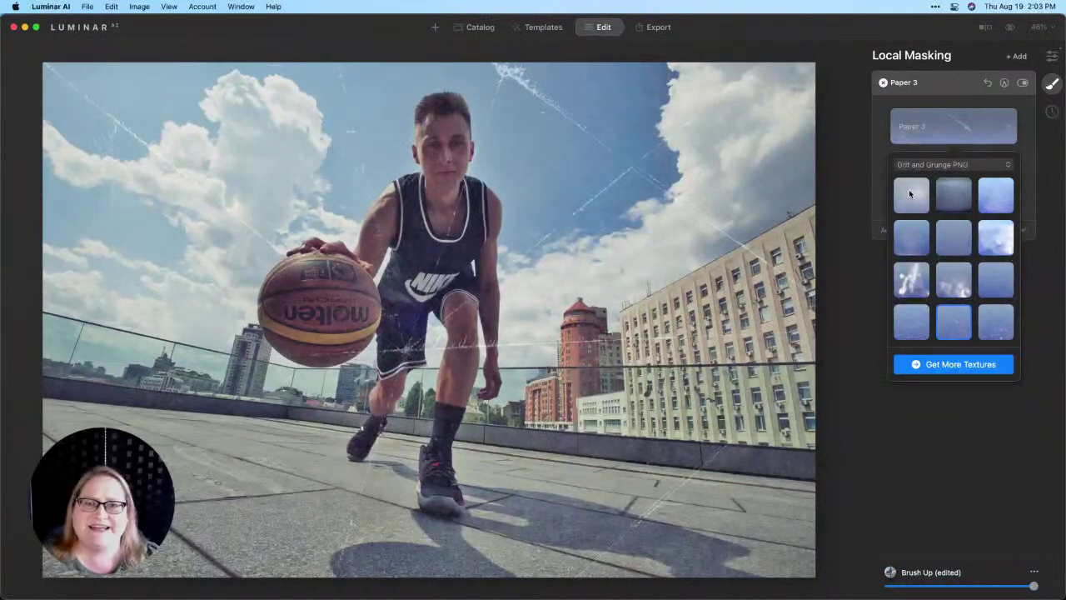
{"action": "left_click", "coordinate": [882, 189]}
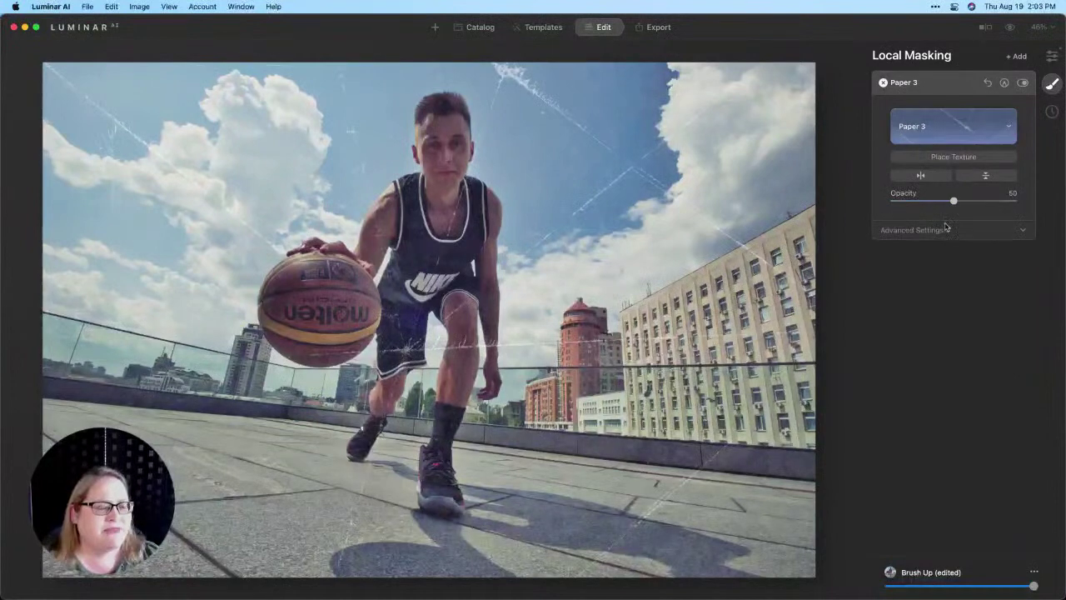
- Set Paper 3's opacity to 100, then enter texture placement and shrink, centre and rotate the texture a quarter turn counter-clockwise over the player
{"action": "left_click_drag", "start_coordinate": [955, 202], "coordinate": [1040, 206]}
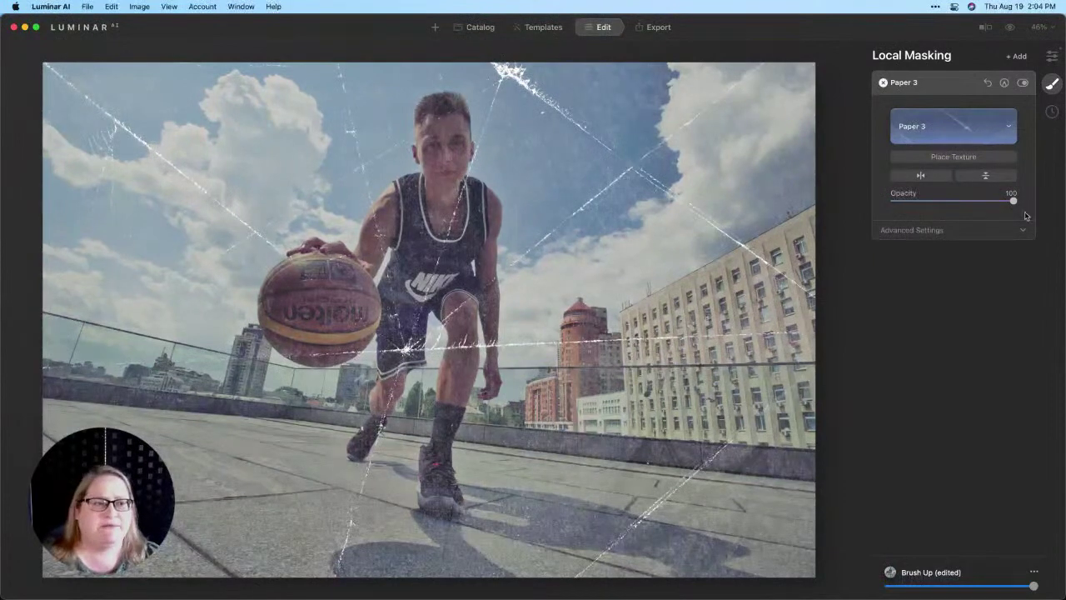
{"action": "left_click", "coordinate": [979, 161]}
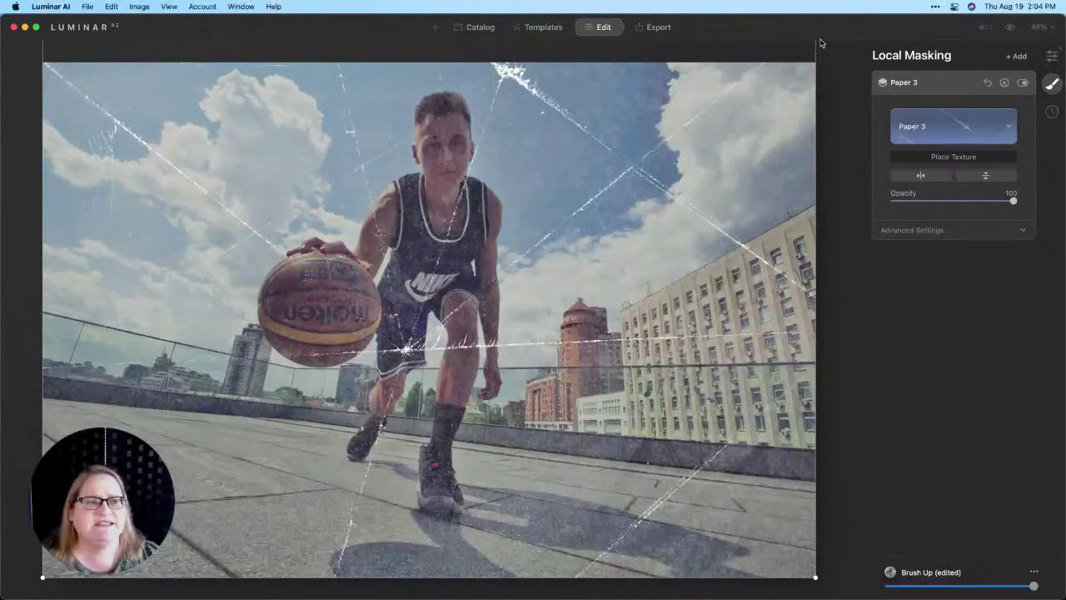
{"action": "left_click", "coordinate": [1043, 26]}
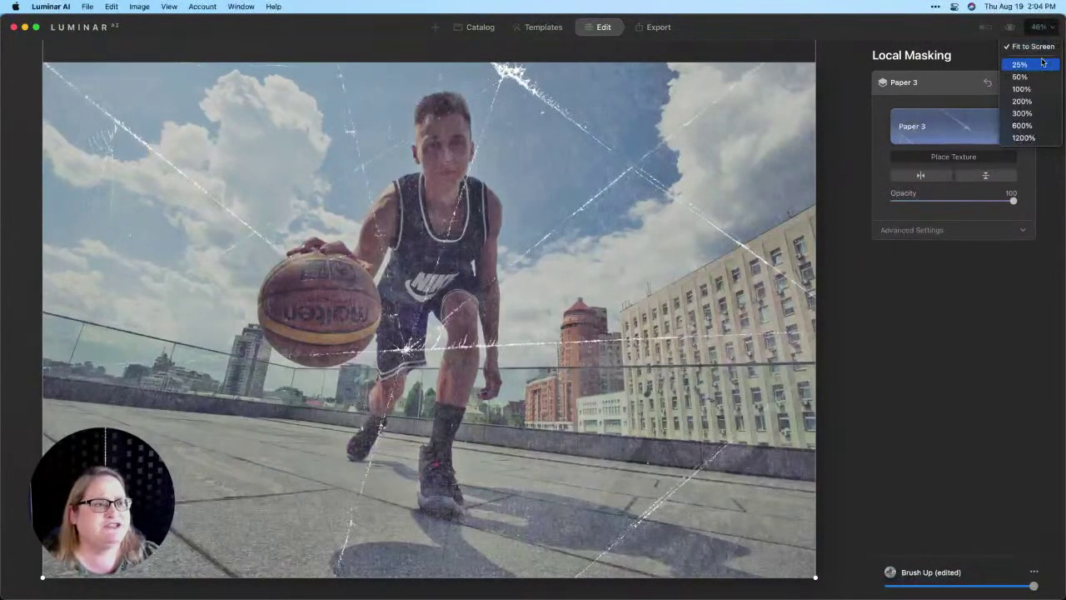
{"action": "left_click", "coordinate": [1041, 65]}
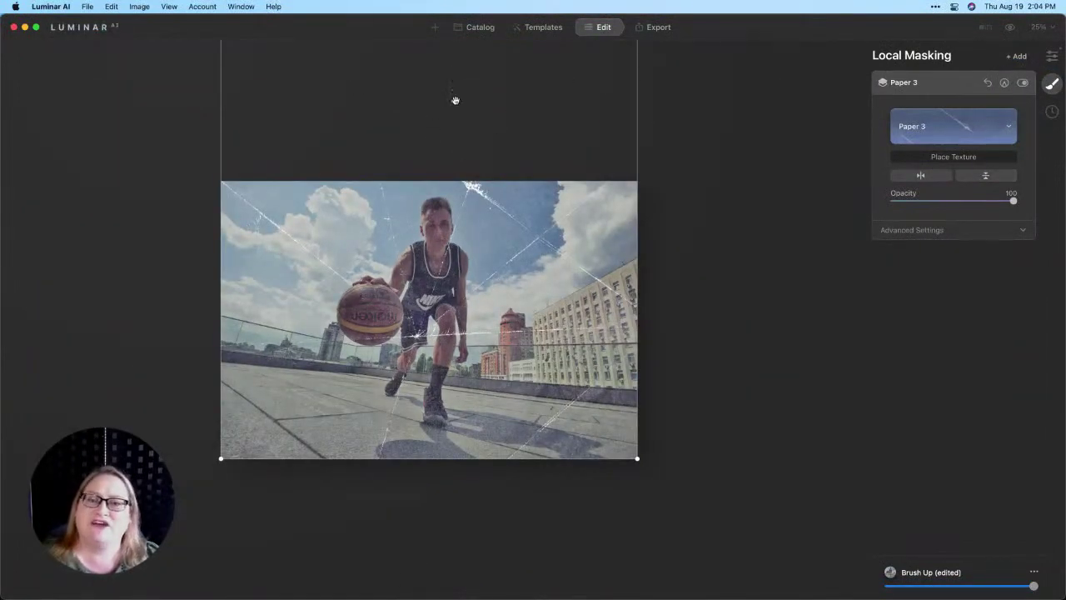
{"action": "left_click_drag", "start_coordinate": [447, 87], "coordinate": [480, 190]}
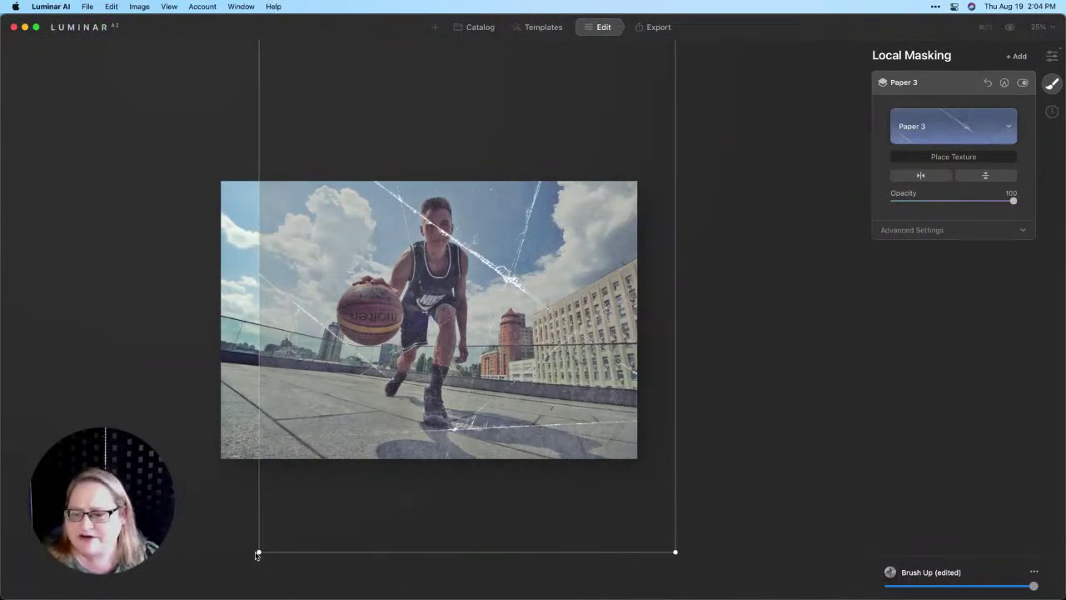
{"action": "left_click_drag", "start_coordinate": [259, 552], "coordinate": [441, 307]}
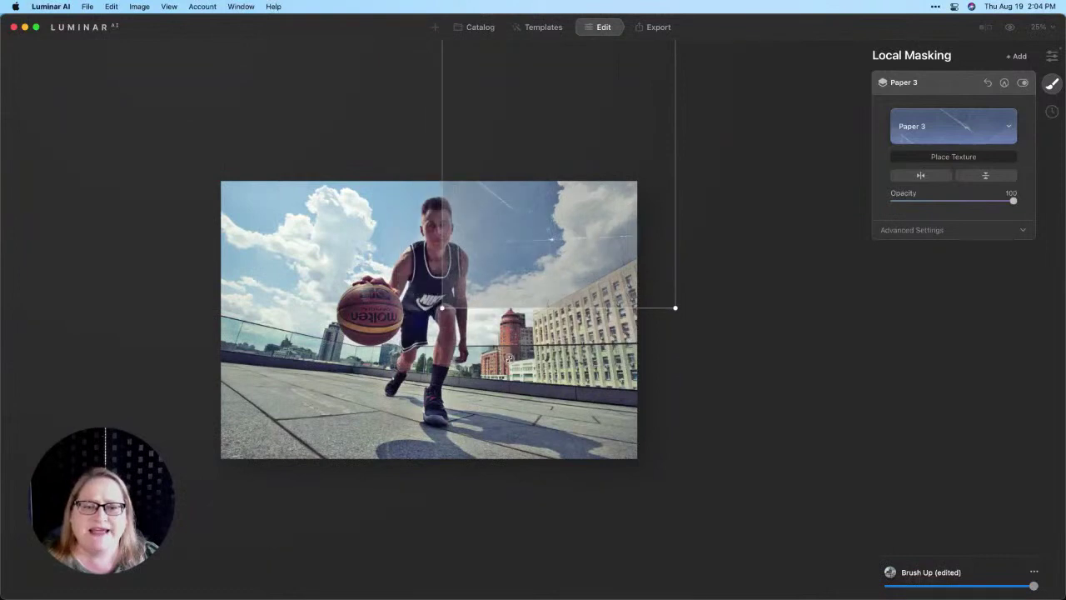
{"action": "left_click_drag", "start_coordinate": [542, 109], "coordinate": [410, 224]}
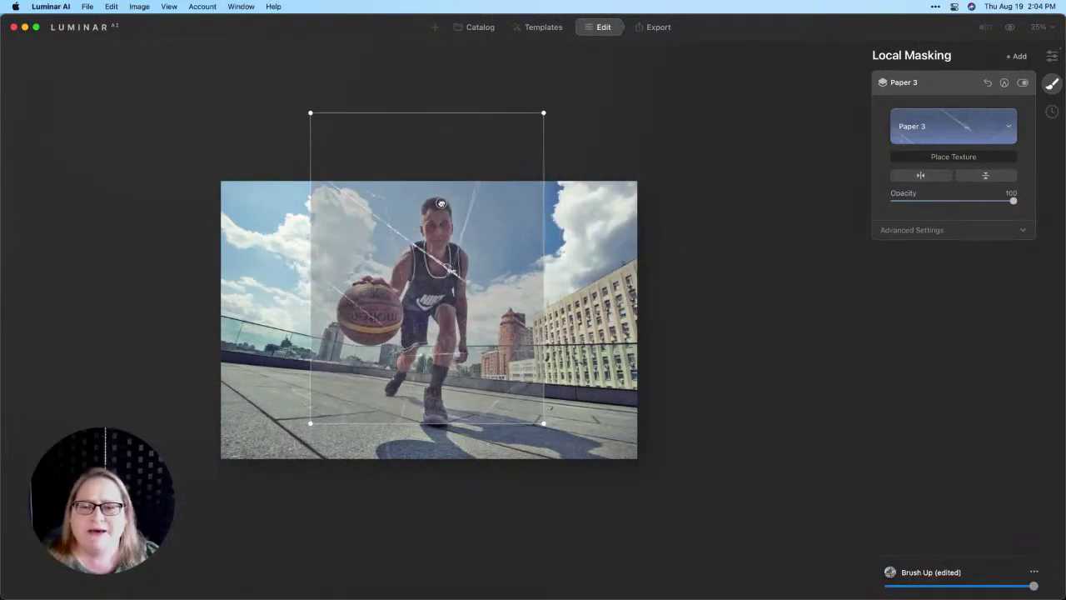
{"action": "left_click_drag", "start_coordinate": [364, 64], "coordinate": [195, 336]}
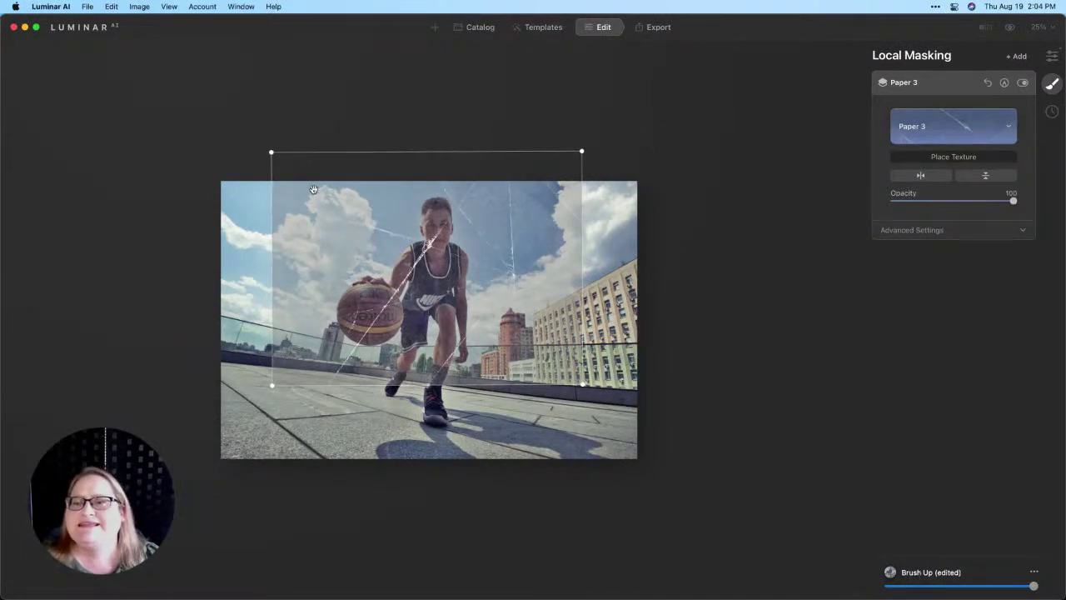
- Move and stretch the rotated Paper 3 texture until it covers the whole photo, and finish placing it
{"action": "left_click_drag", "start_coordinate": [267, 155], "coordinate": [217, 113]}
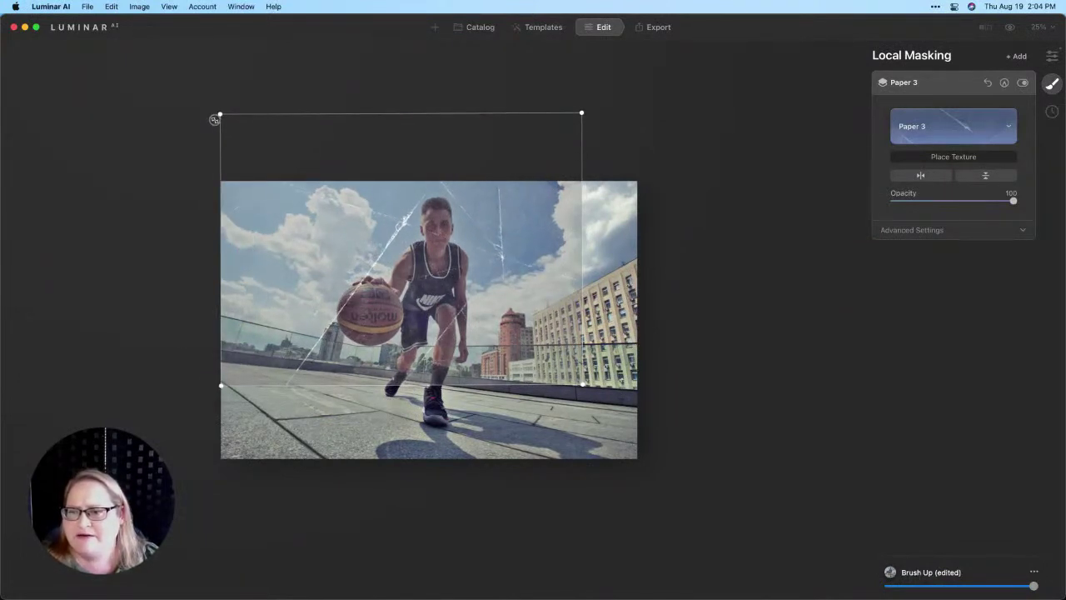
{"action": "left_click_drag", "start_coordinate": [439, 263], "coordinate": [439, 327]}
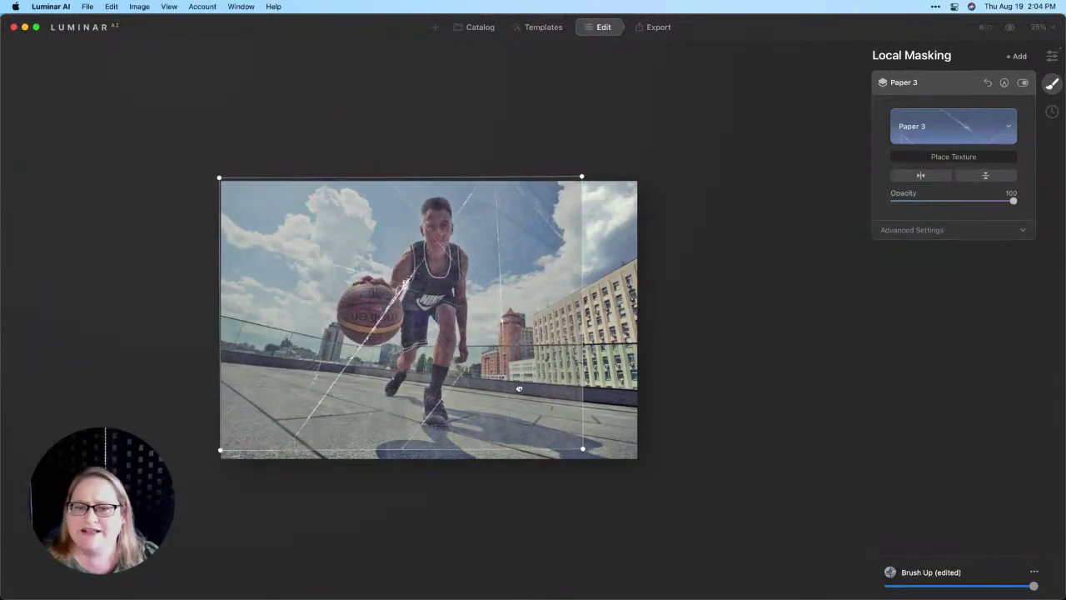
{"action": "left_click_drag", "start_coordinate": [584, 448], "coordinate": [600, 461]}
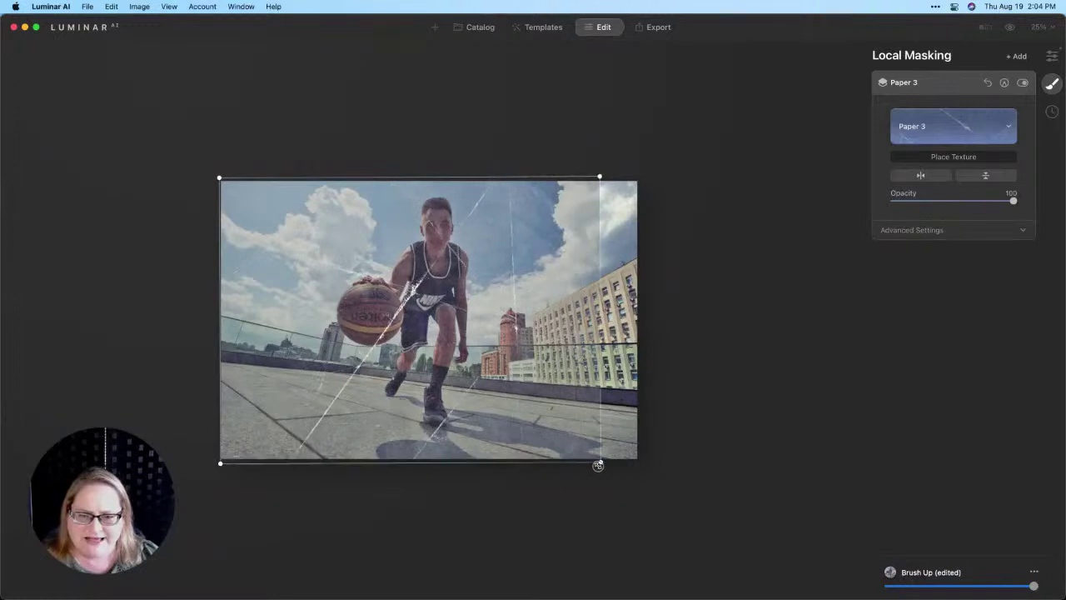
{"action": "left_click_drag", "start_coordinate": [599, 322], "coordinate": [641, 325]}
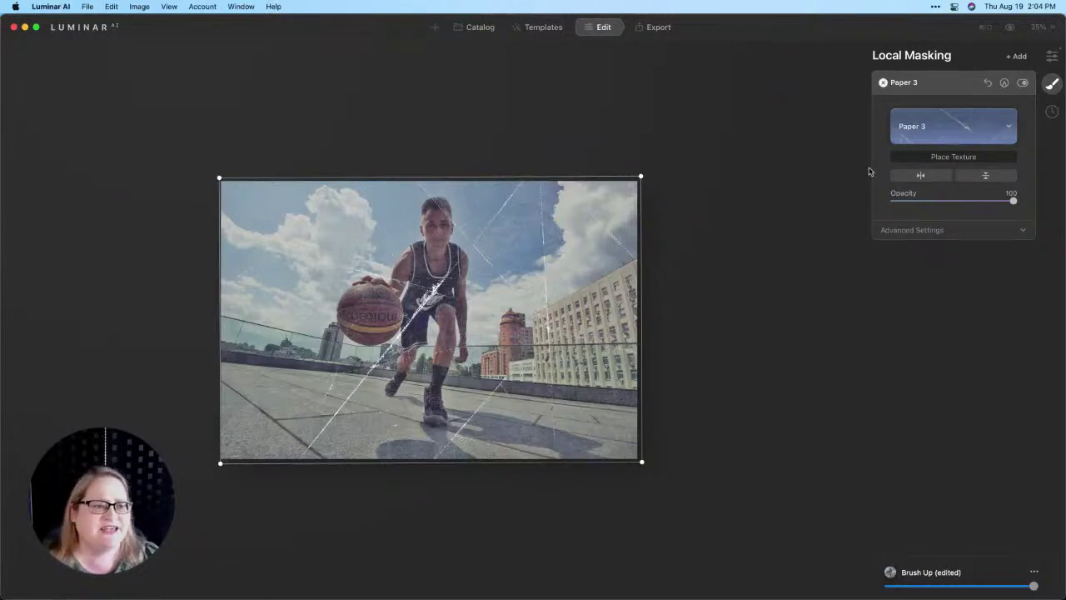
{"action": "left_click", "coordinate": [938, 158]}
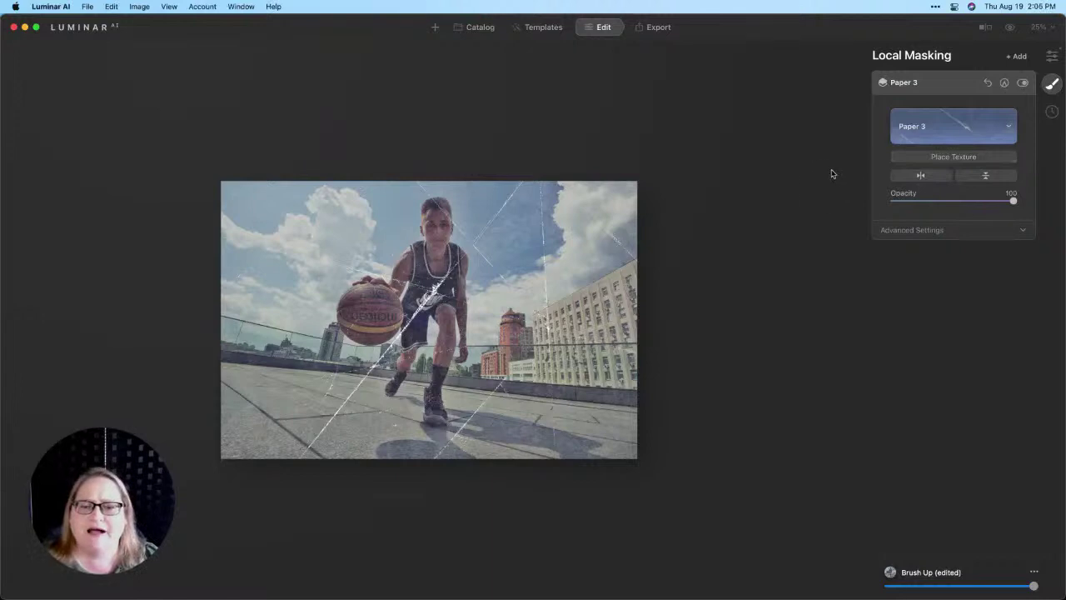
- Set the Paper 3 texture's brightness to 44, contrast to 49 and opacity to 84
{"action": "left_click", "coordinate": [952, 234]}
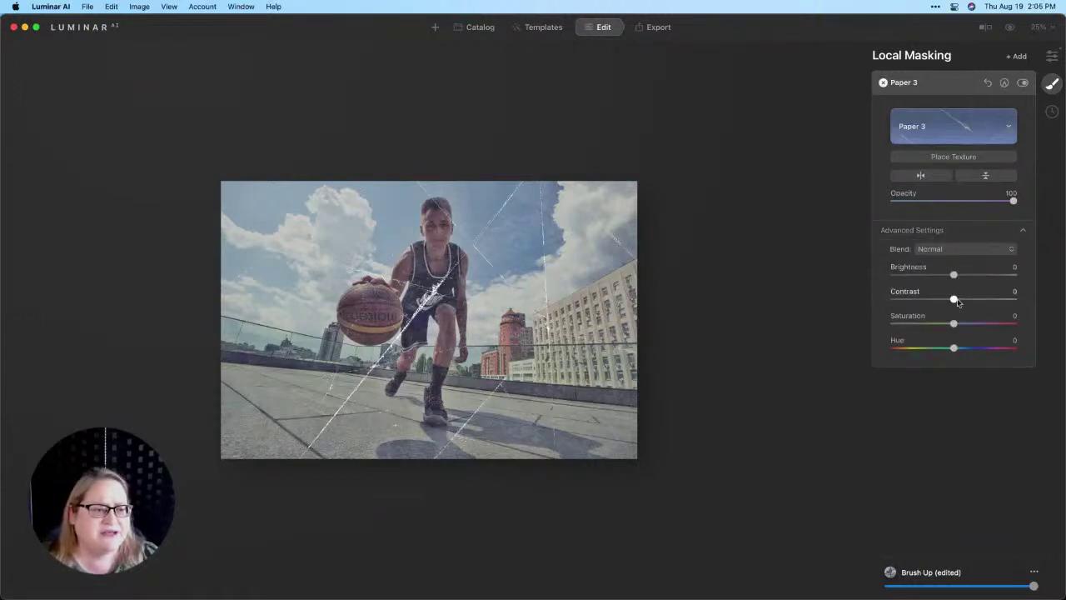
{"action": "left_click_drag", "start_coordinate": [956, 300], "coordinate": [981, 276]}
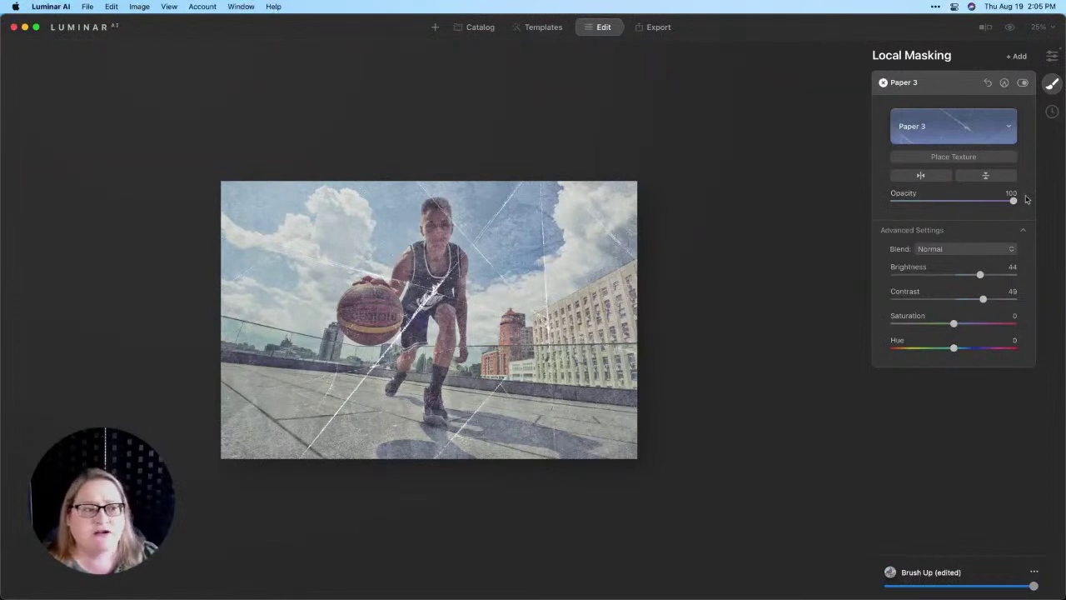
{"action": "left_click_drag", "start_coordinate": [1011, 201], "coordinate": [994, 204]}
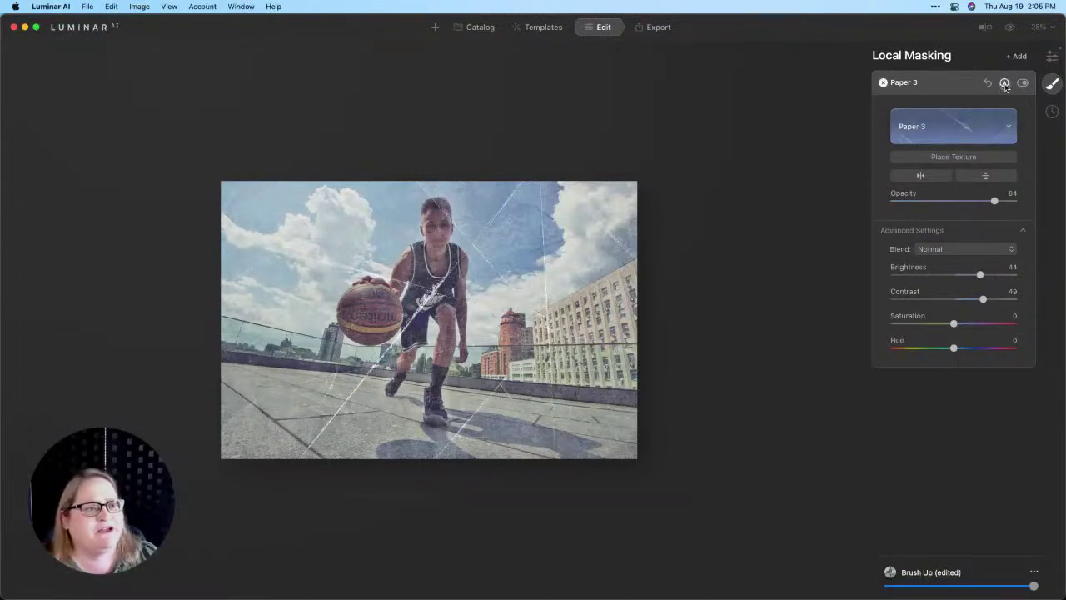
- Erase the Paper 3 texture from the player's face, jersey, shorts and the basketball using a paint mask eraser with radius 40
{"action": "left_click", "coordinate": [1005, 83]}
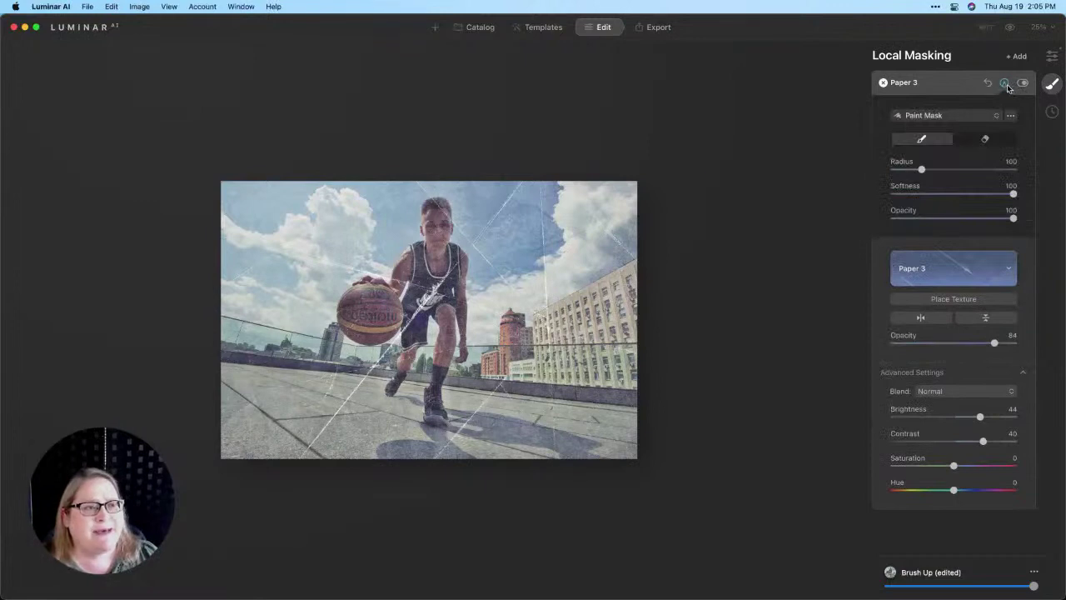
{"action": "left_click", "coordinate": [984, 139]}
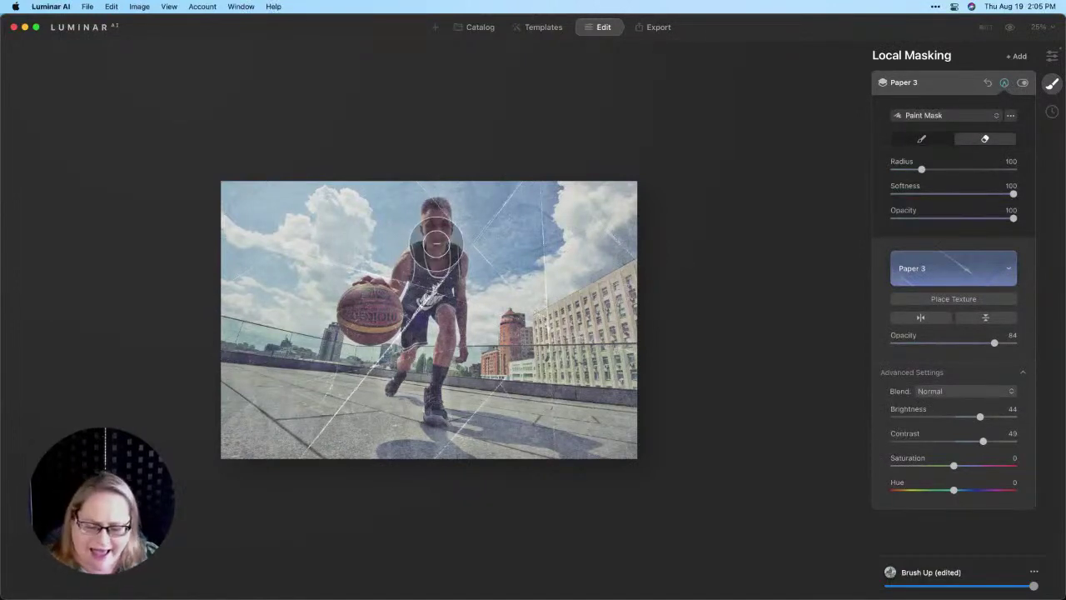
{"action": "key", "text": "bracketleft"}
{"action": "key", "text": "bracketleft"}
{"action": "key", "text": "bracketleft"}
{"action": "key", "text": "bracketleft"}
{"action": "key", "text": "bracketleft"}
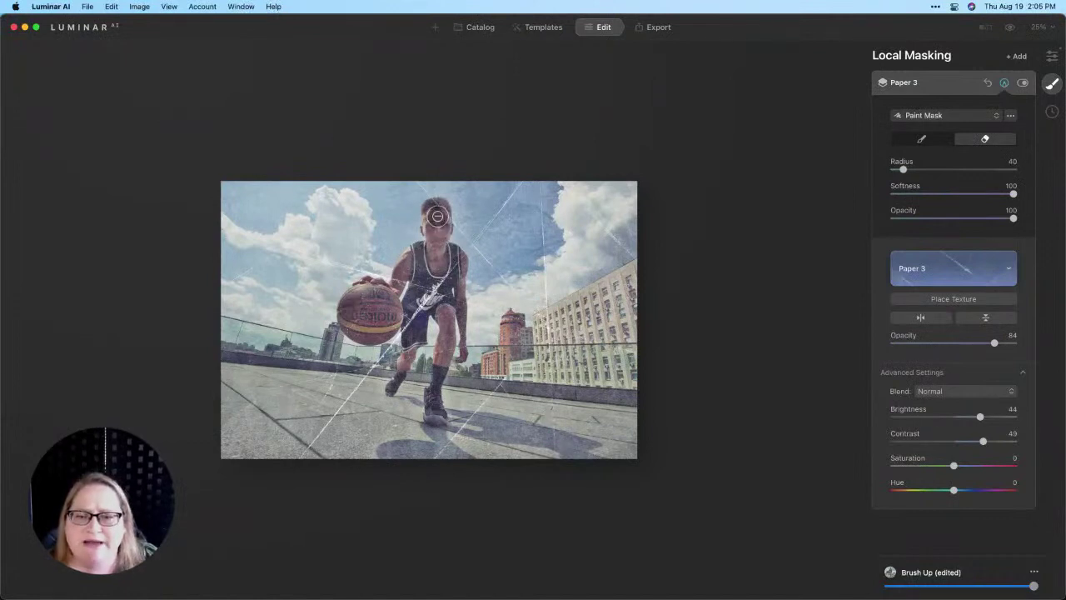
{"action": "left_click", "coordinate": [436, 229]}
{"action": "mouse_move", "coordinate": [436, 229]}
{"action": "left_mouse_down"}
{"action": "mouse_move", "coordinate": [418, 261]}
{"action": "mouse_move", "coordinate": [428, 264]}
{"action": "mouse_move", "coordinate": [429, 285]}
{"action": "mouse_move", "coordinate": [444, 263]}
{"action": "mouse_move", "coordinate": [445, 287]}
{"action": "mouse_move", "coordinate": [449, 261]}
{"action": "mouse_move", "coordinate": [424, 299]}
{"action": "mouse_move", "coordinate": [420, 280]}
{"action": "mouse_move", "coordinate": [414, 337]}
{"action": "left_mouse_up"}
{"action": "left_click_drag", "start_coordinate": [433, 300], "coordinate": [440, 304]}
{"action": "mouse_move", "coordinate": [364, 306]}
{"action": "left_mouse_down"}
{"action": "mouse_move", "coordinate": [359, 327]}
{"action": "mouse_move", "coordinate": [385, 326]}
{"action": "mouse_move", "coordinate": [372, 300]}
{"action": "mouse_move", "coordinate": [353, 310]}
{"action": "mouse_move", "coordinate": [359, 329]}
{"action": "mouse_move", "coordinate": [385, 326]}
{"action": "mouse_move", "coordinate": [383, 305]}
{"action": "left_mouse_up"}
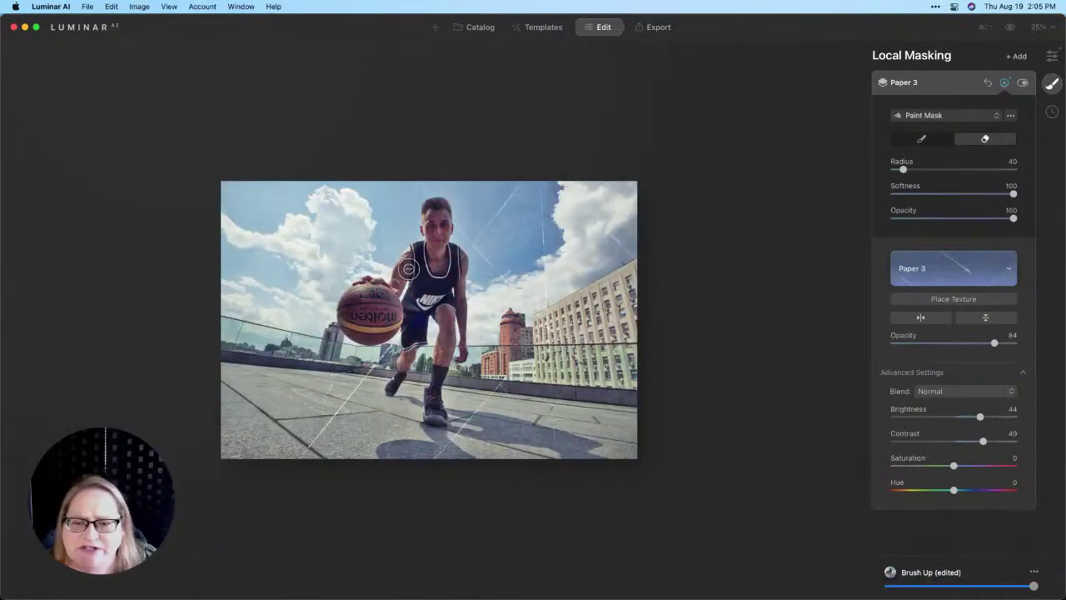
- Reduce the mask eraser radius to 16 and erase the remaining texture on the player's arms, shoulder and legs
{"action": "key", "text": "bracketleft"}
{"action": "key", "text": "bracketleft"}
{"action": "key", "text": "bracketleft"}
{"action": "mouse_move", "coordinate": [408, 268]}
{"action": "left_mouse_down"}
{"action": "mouse_move", "coordinate": [398, 284]}
{"action": "mouse_move", "coordinate": [405, 278]}
{"action": "left_mouse_up"}
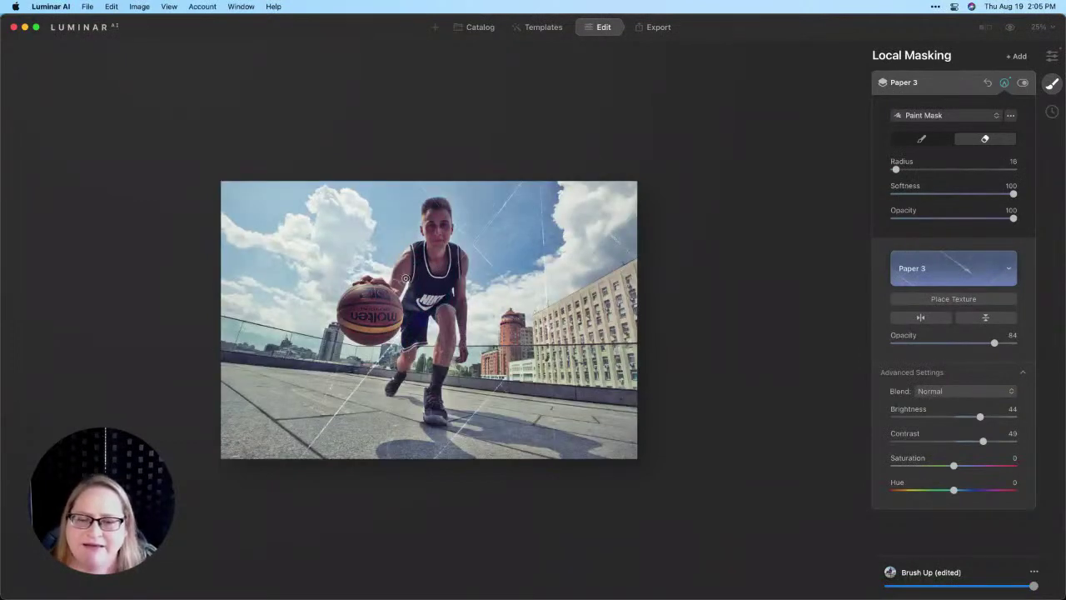
{"action": "mouse_move", "coordinate": [459, 298]}
{"action": "left_mouse_down"}
{"action": "mouse_move", "coordinate": [446, 361]}
{"action": "mouse_move", "coordinate": [439, 355]}
{"action": "mouse_move", "coordinate": [448, 346]}
{"action": "mouse_move", "coordinate": [447, 393]}
{"action": "mouse_move", "coordinate": [408, 356]}
{"action": "left_mouse_up"}
{"action": "left_click", "coordinate": [446, 315]}
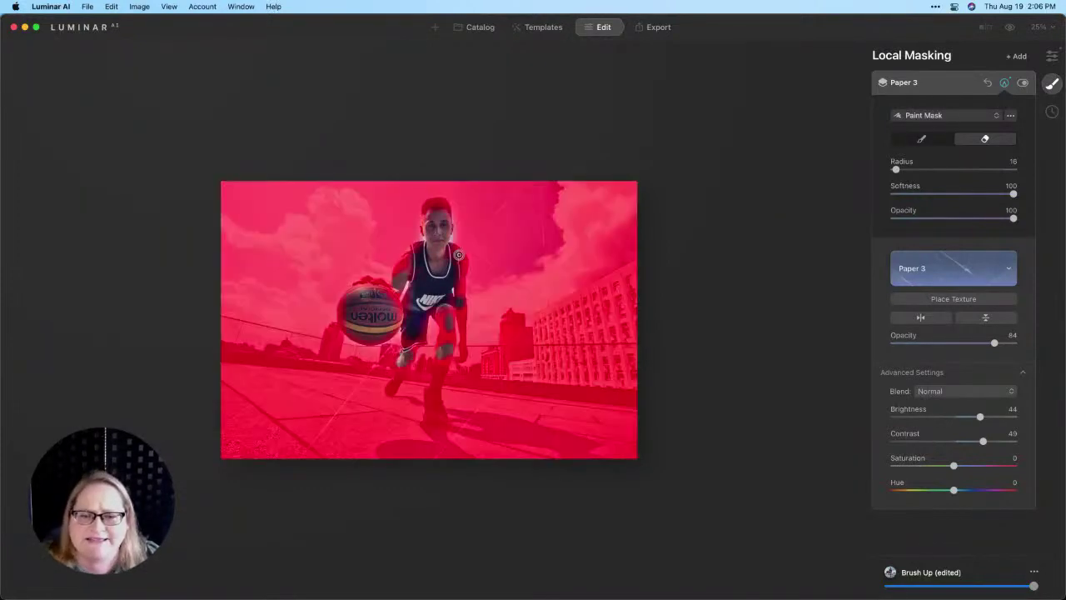
{"action": "left_click_drag", "start_coordinate": [460, 254], "coordinate": [458, 263]}
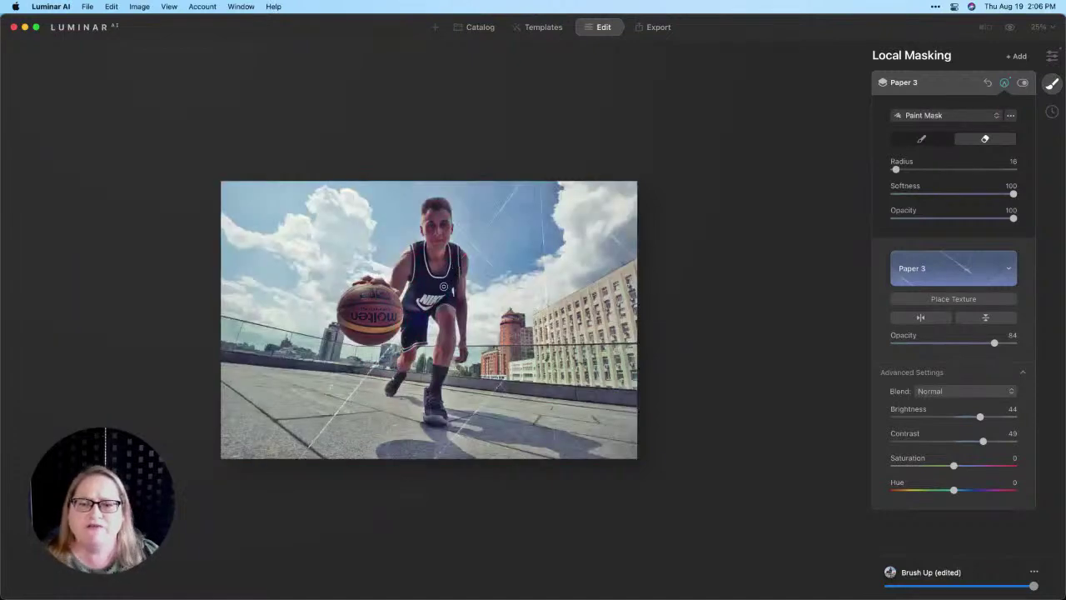
- Show All Textures and look through the whole collection, then close the choices and collapse the Paper 3 layer
{"action": "left_click", "coordinate": [1005, 274]}
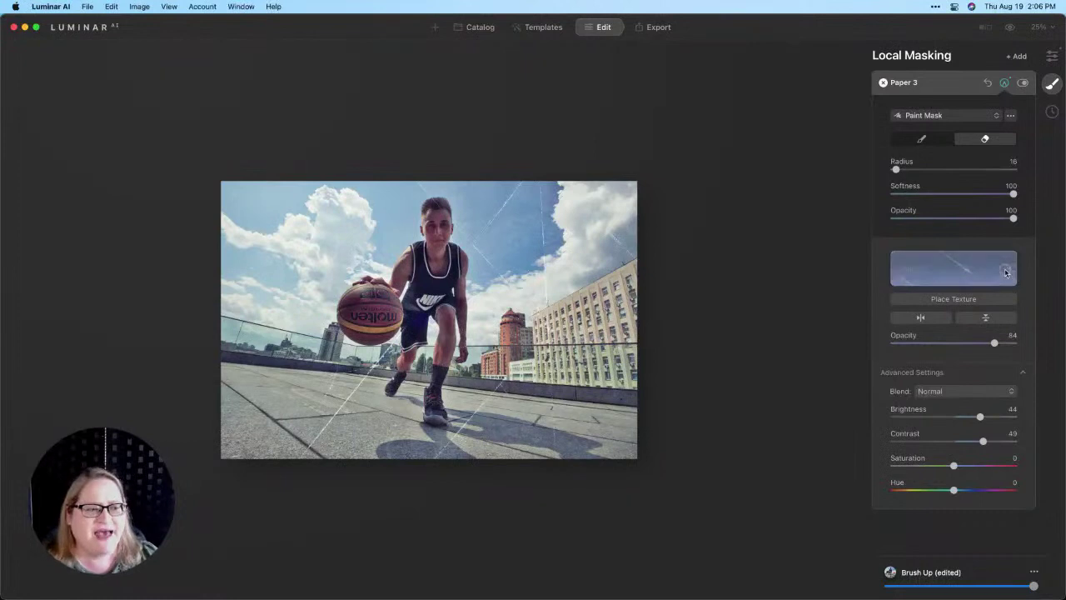
{"action": "left_click", "coordinate": [1013, 307]}
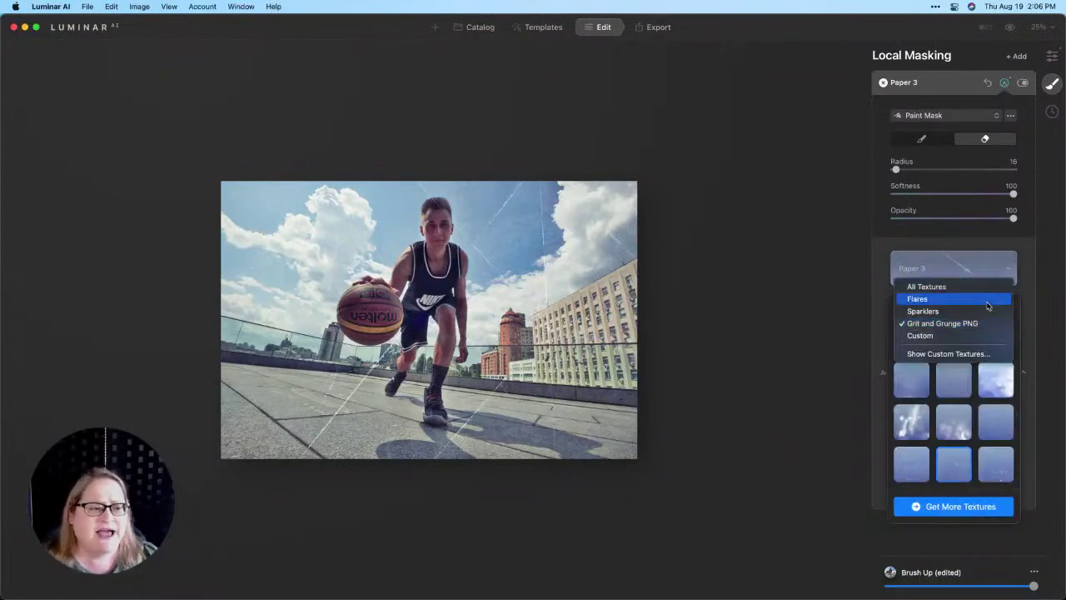
{"action": "left_click", "coordinate": [971, 287]}
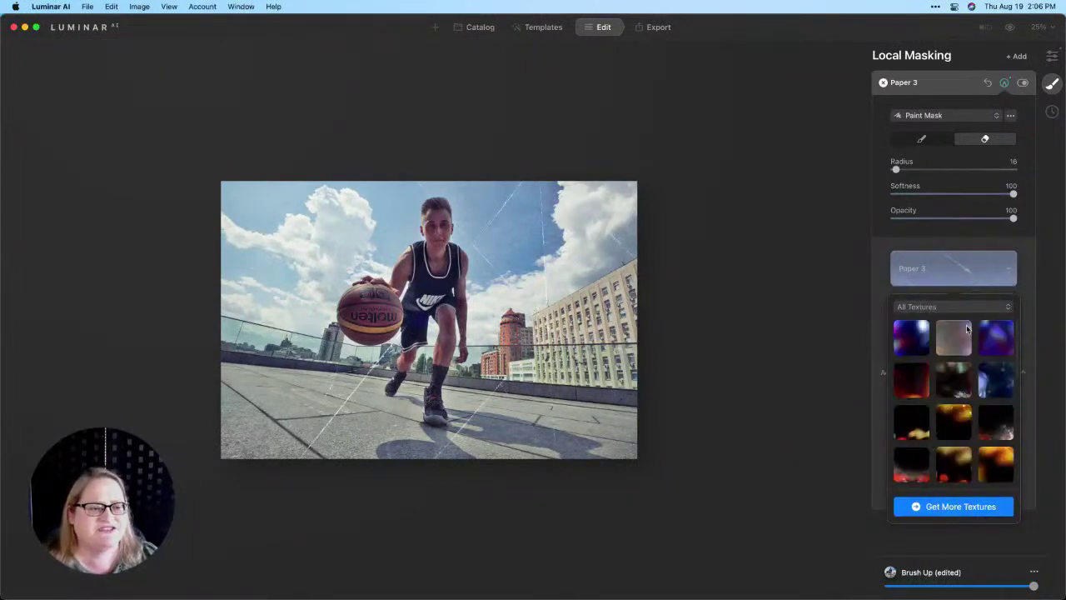
{"action": "scroll", "coordinate": [958, 417], "scroll_direction": "down", "scroll_amount": 10}
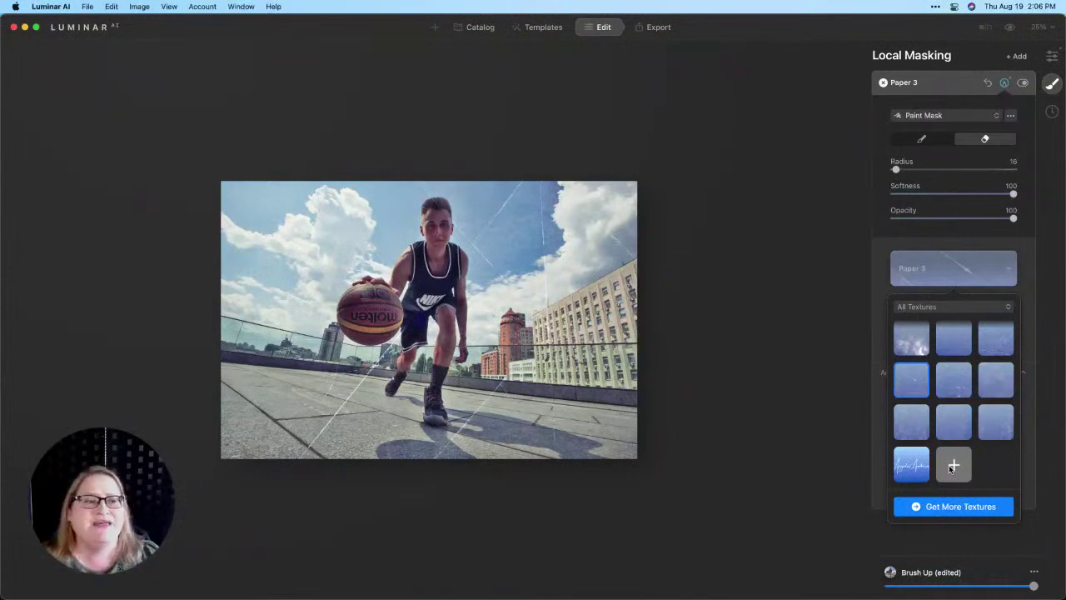
{"action": "left_click", "coordinate": [1004, 83]}
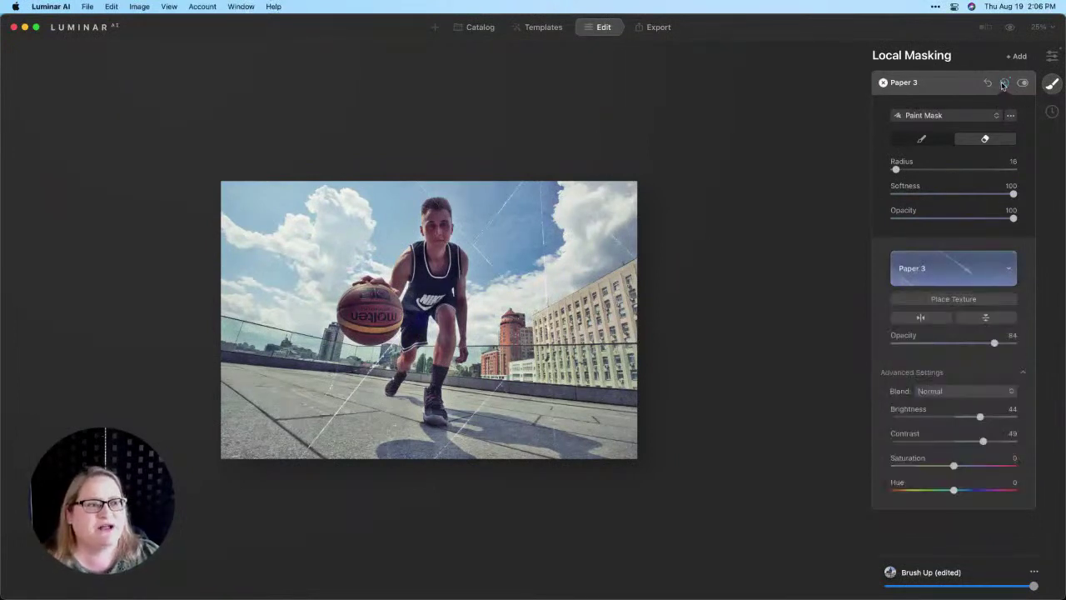
{"action": "left_click", "coordinate": [1004, 83]}
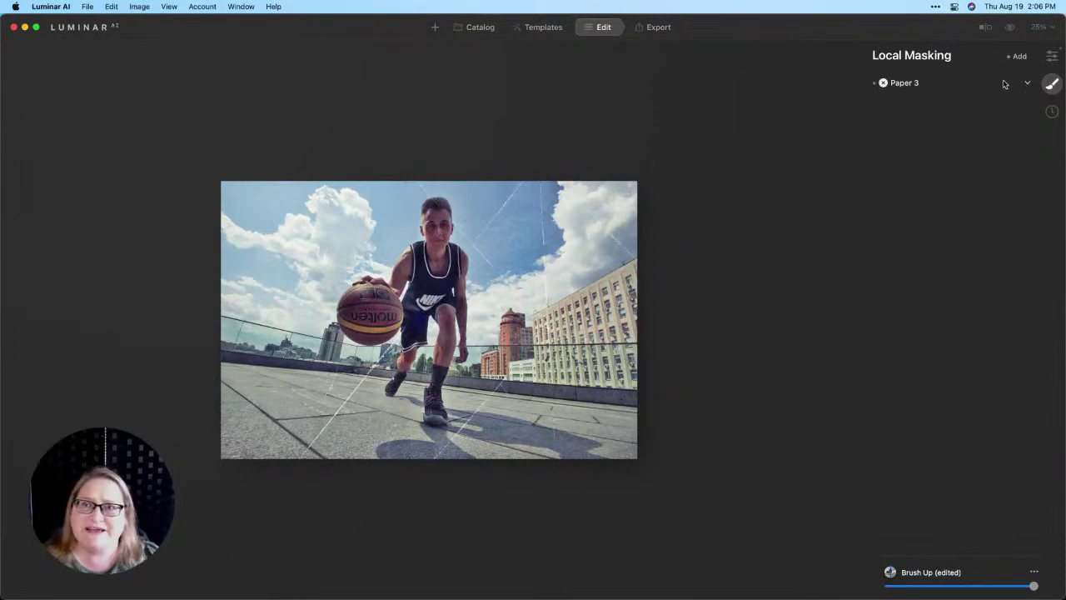